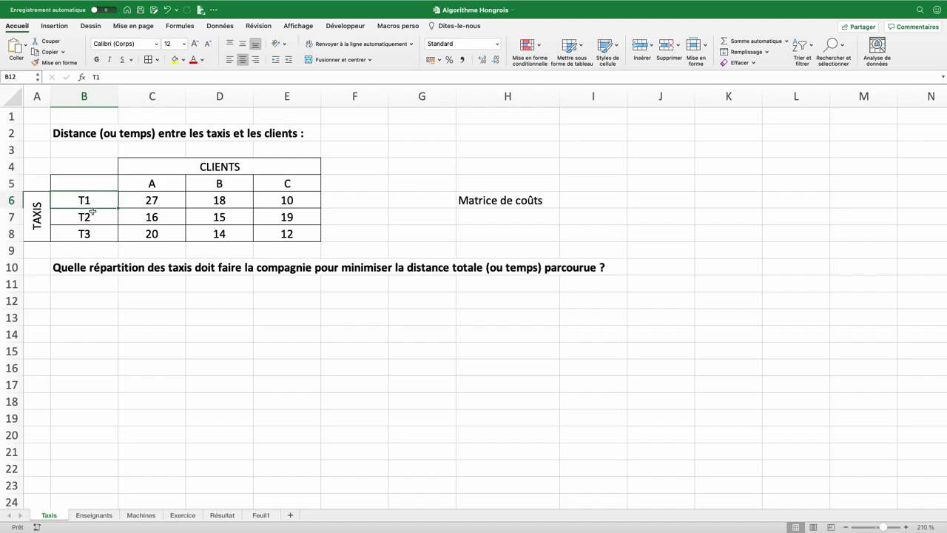
# Review the taxi distance table's labels T1–T3, clients A–C and sample distances 27 and 18.
pyautogui.moveTo(94, 200); pyautogui.dragTo(92, 234)
pyautogui.moveTo(152, 185); pyautogui.dragTo(273, 184)
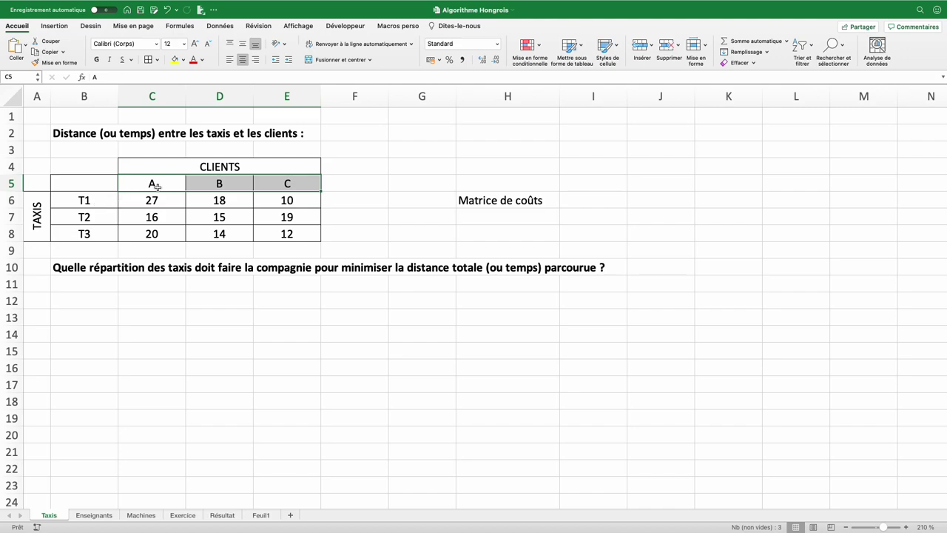
pyautogui.click(97, 202)
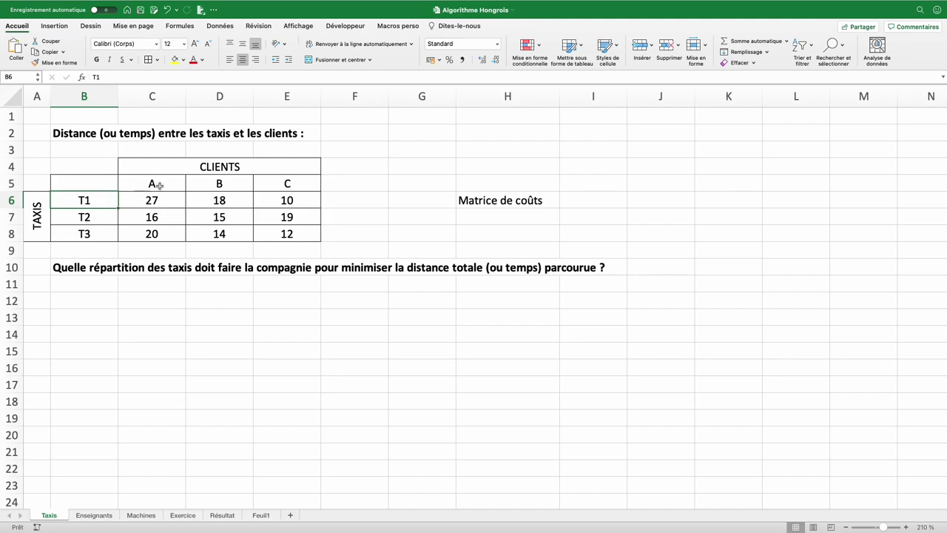
pyautogui.click(153, 206)
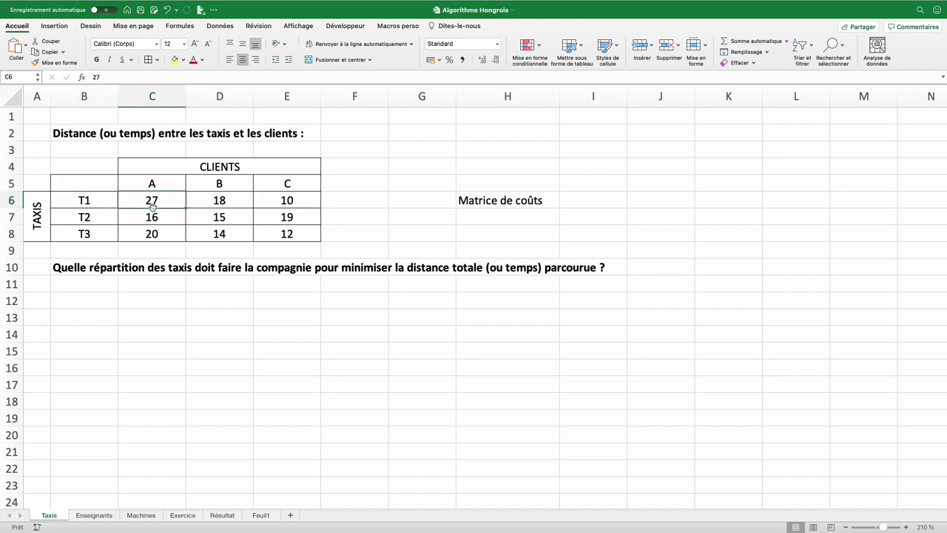
pyautogui.click(237, 205)
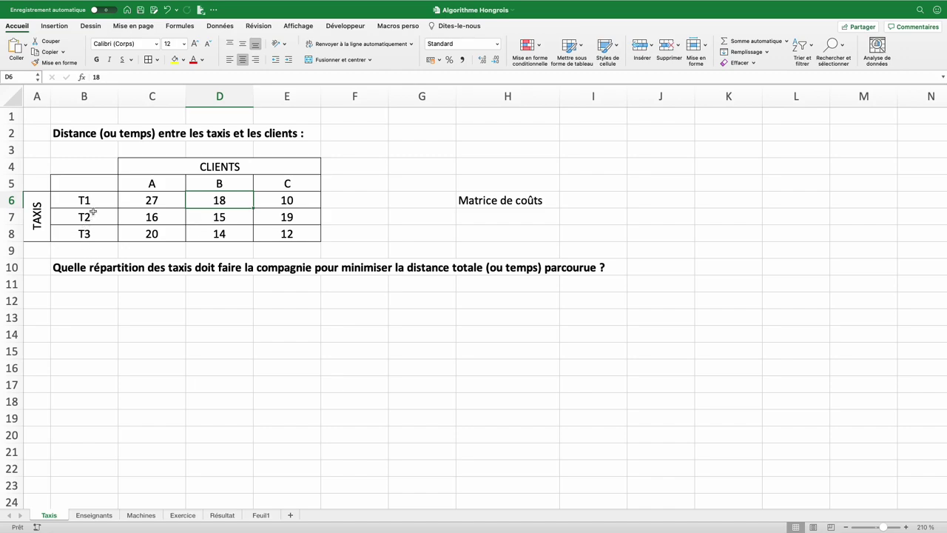
pyautogui.moveTo(98, 200); pyautogui.dragTo(98, 233)
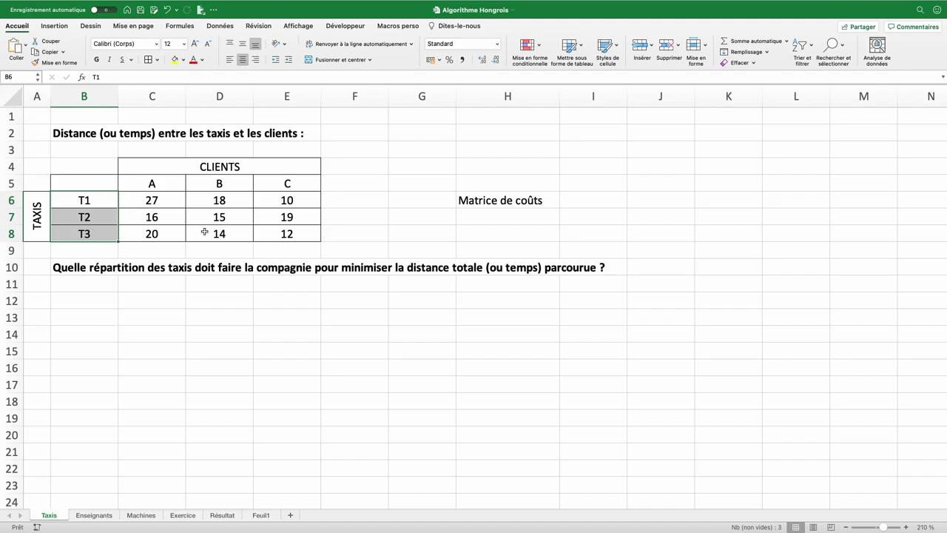
pyautogui.moveTo(168, 186); pyautogui.dragTo(286, 185)
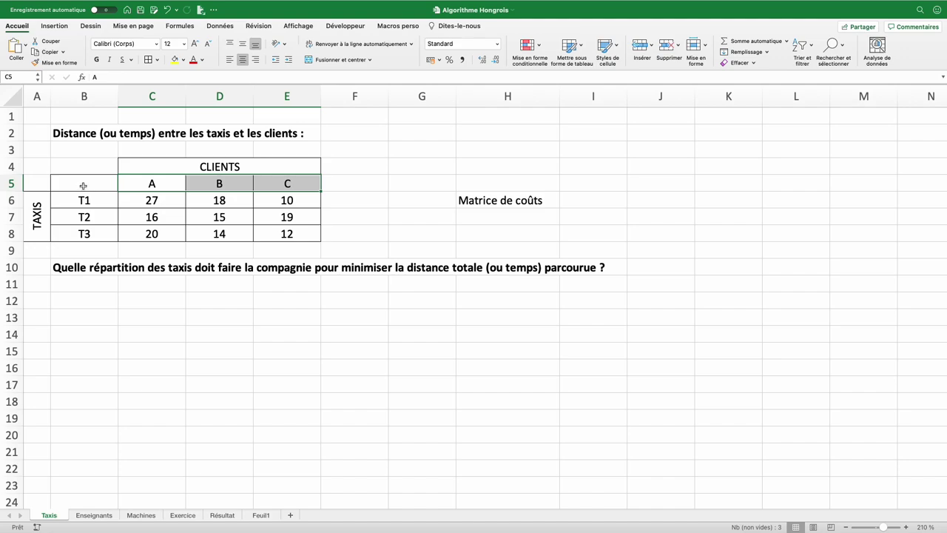
# Copy the whole distance table and paste it at B13.
pyautogui.moveTo(84, 186); pyautogui.dragTo(274, 239)
pyautogui.press('super+c')
pyautogui.click(103, 323)
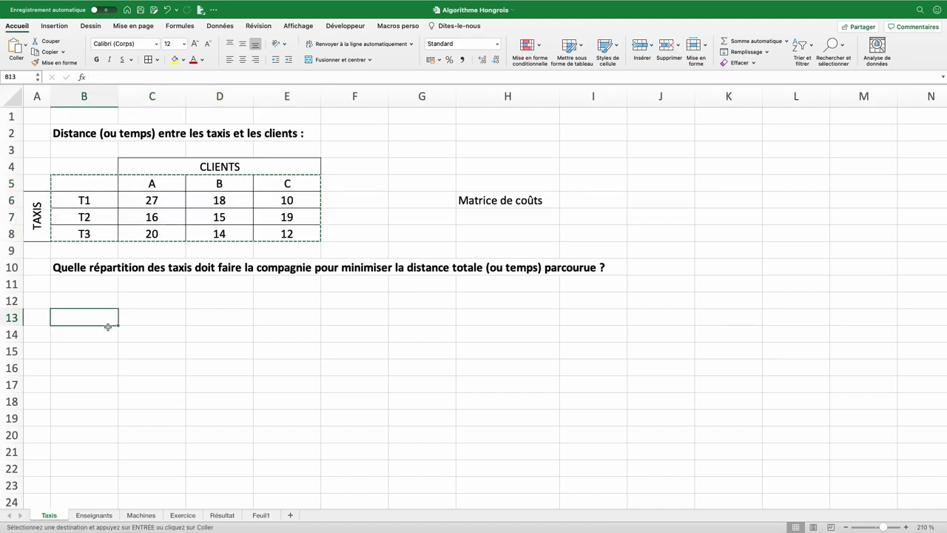
pyautogui.press('super+v')
# AutoSum the client columns into row 17 and the taxi rows into F14:F16.
pyautogui.moveTo(159, 386); pyautogui.dragTo(277, 386)
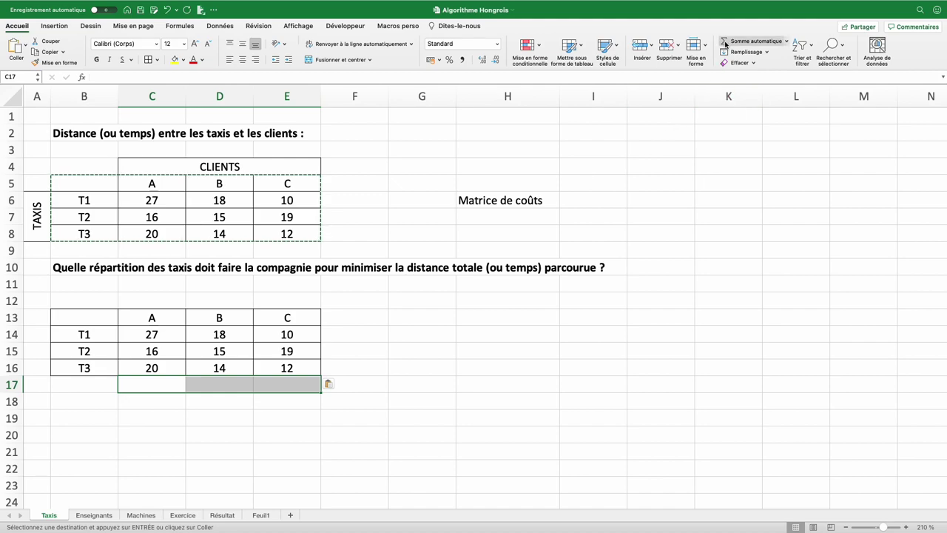
pyautogui.click(751, 41)
pyautogui.moveTo(354, 334); pyautogui.dragTo(355, 368)
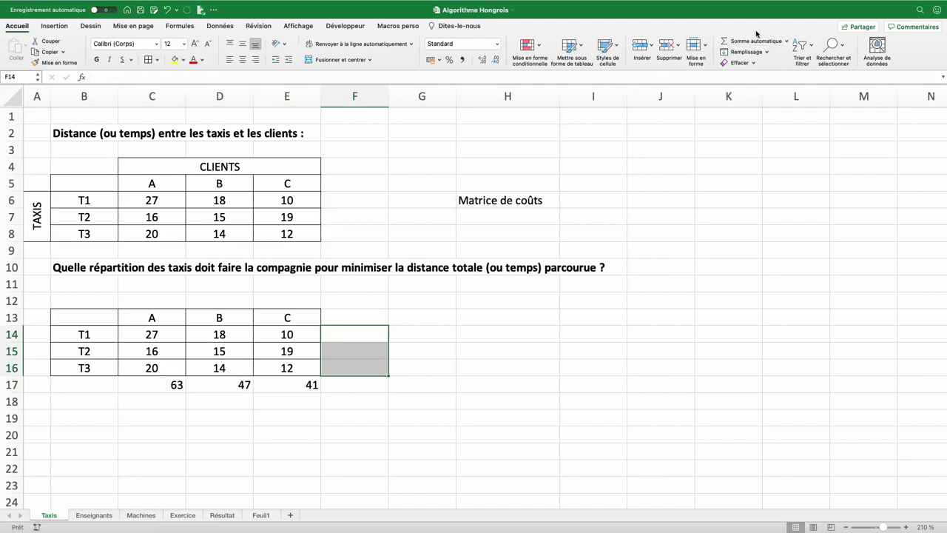
pyautogui.click(751, 42)
# Clear the copied distance values from C14:E16.
pyautogui.moveTo(182, 335); pyautogui.dragTo(284, 367)
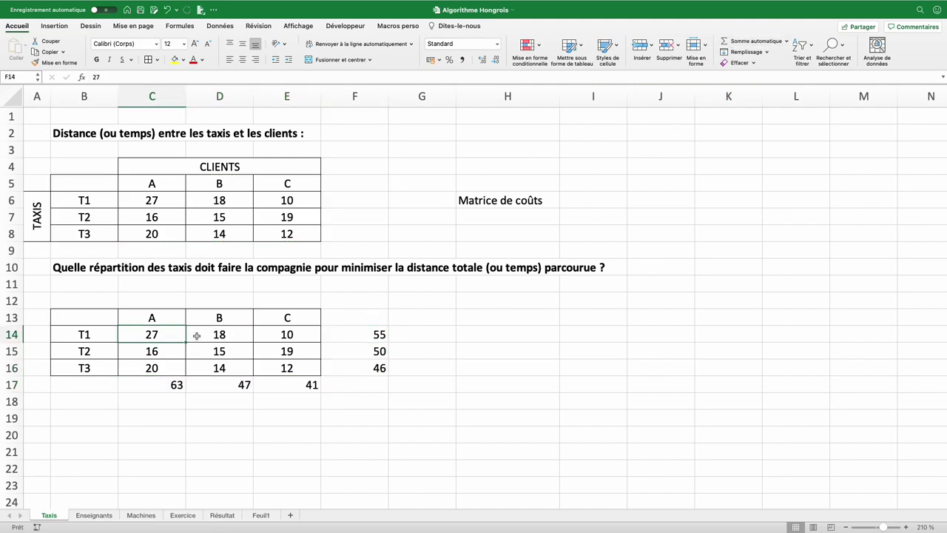
pyautogui.press('Delete')
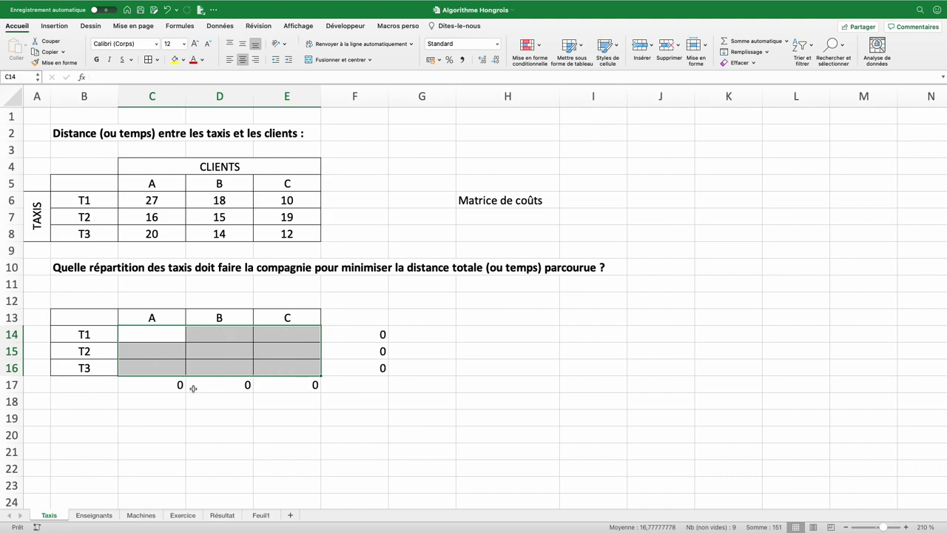
pyautogui.click(160, 339)
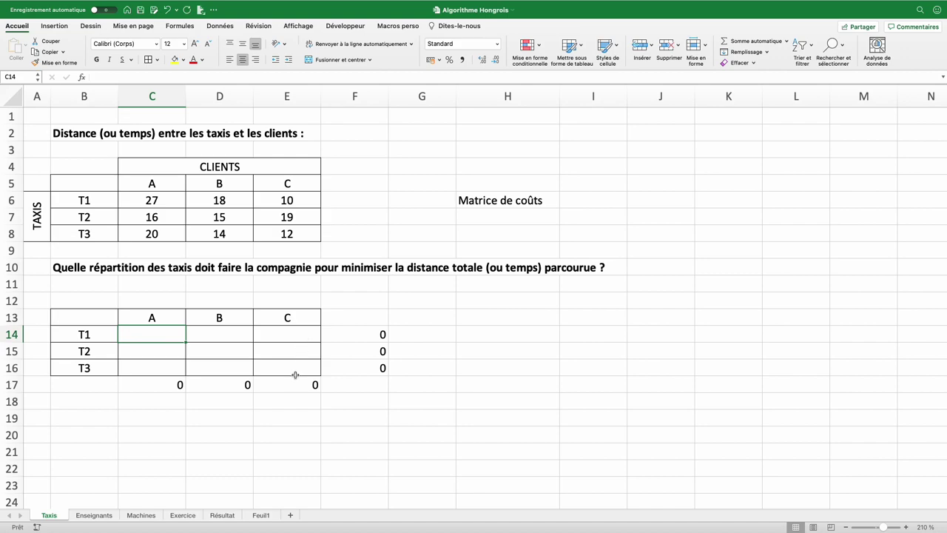
# Test a 1 in D14, check the row and column total formulas, then undo it.
pyautogui.click(212, 335)
pyautogui.write('1')
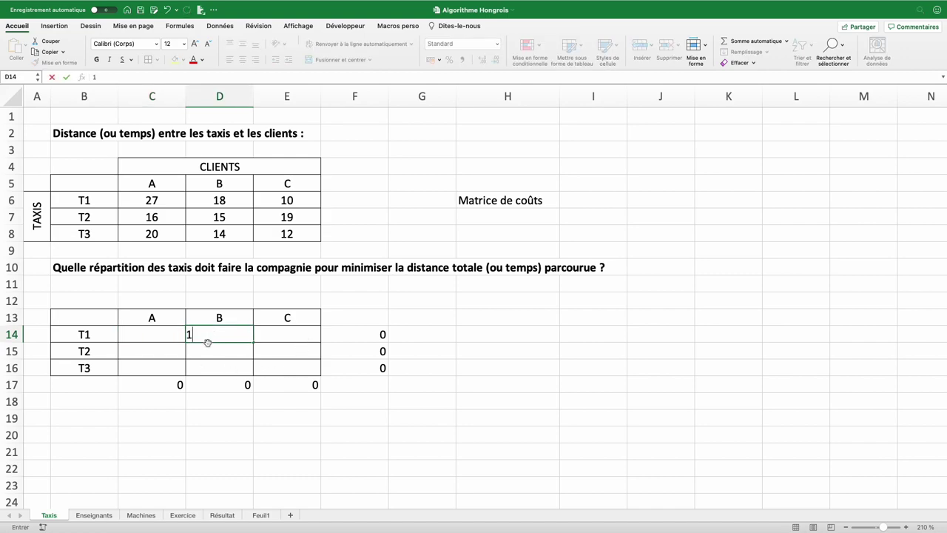
pyautogui.press('Return')
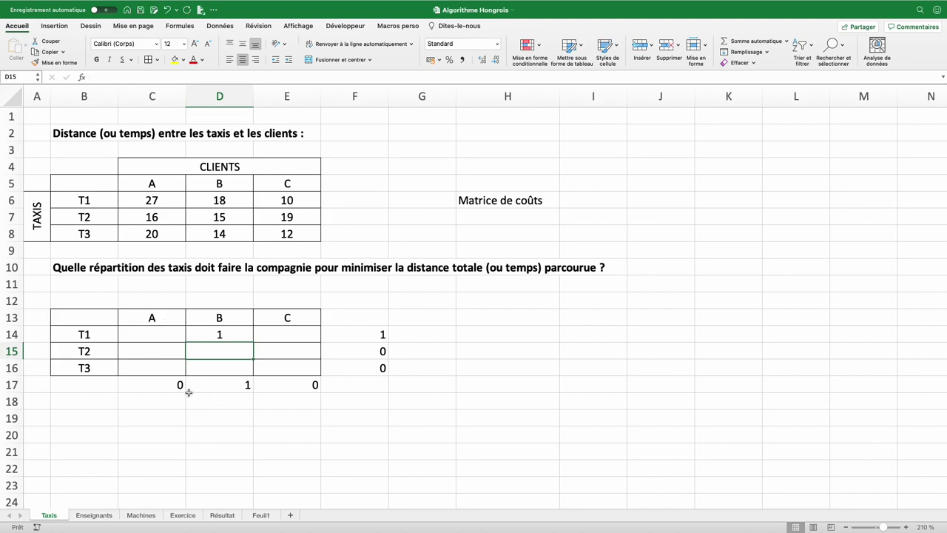
pyautogui.moveTo(148, 387); pyautogui.dragTo(275, 390)
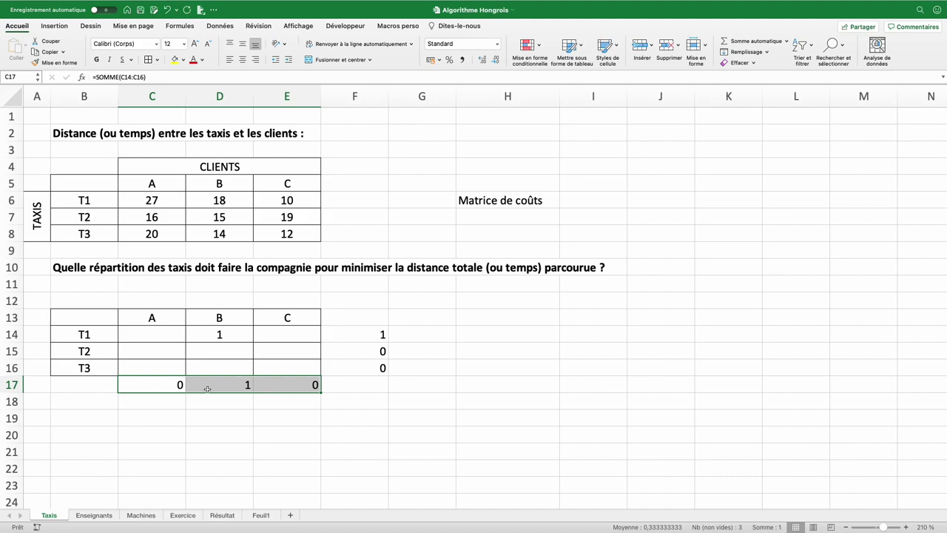
pyautogui.moveTo(363, 337); pyautogui.dragTo(357, 368)
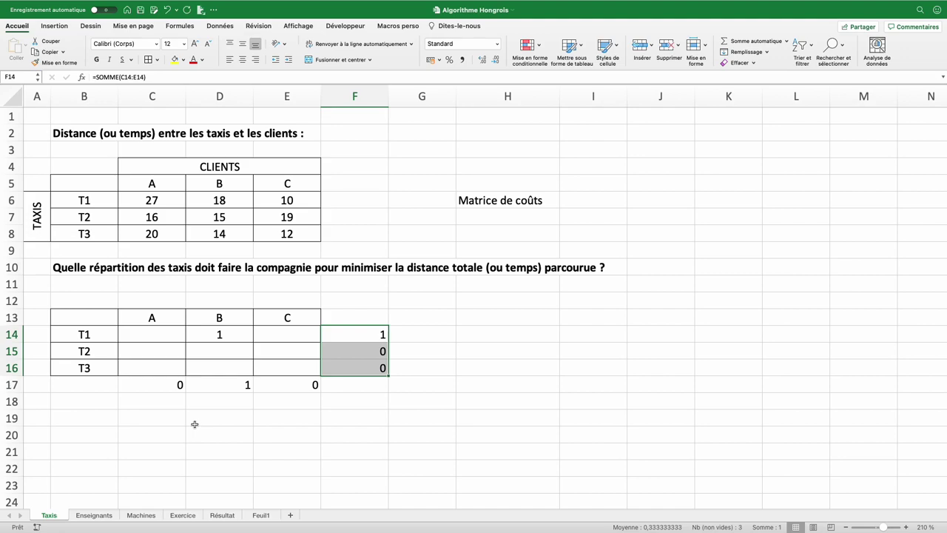
pyautogui.hotkey('ctrl', 'z')
# Put 1s in D14, C15 and E16 to assign T1→B, T2→A and T3→C.
pyautogui.write('1')
pyautogui.click(165, 354)
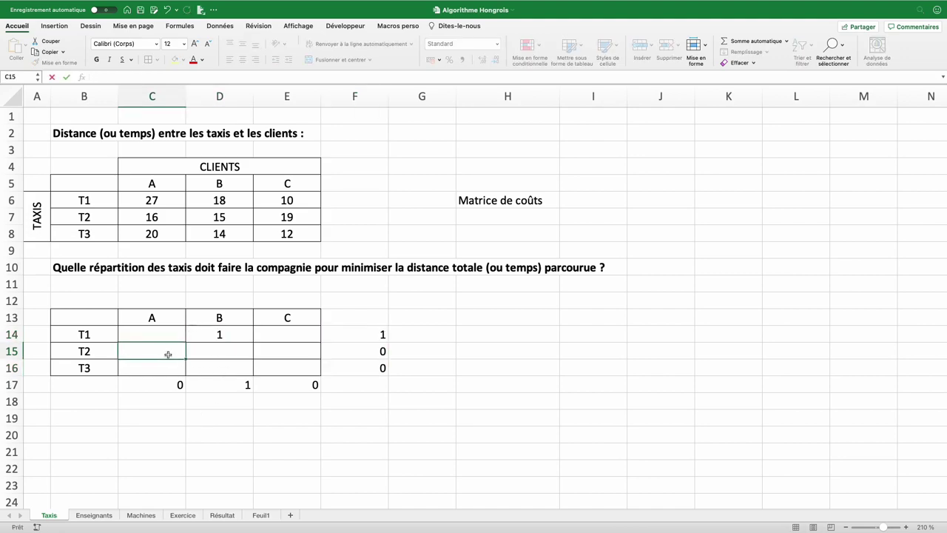
pyautogui.write('1')
pyautogui.click(282, 368)
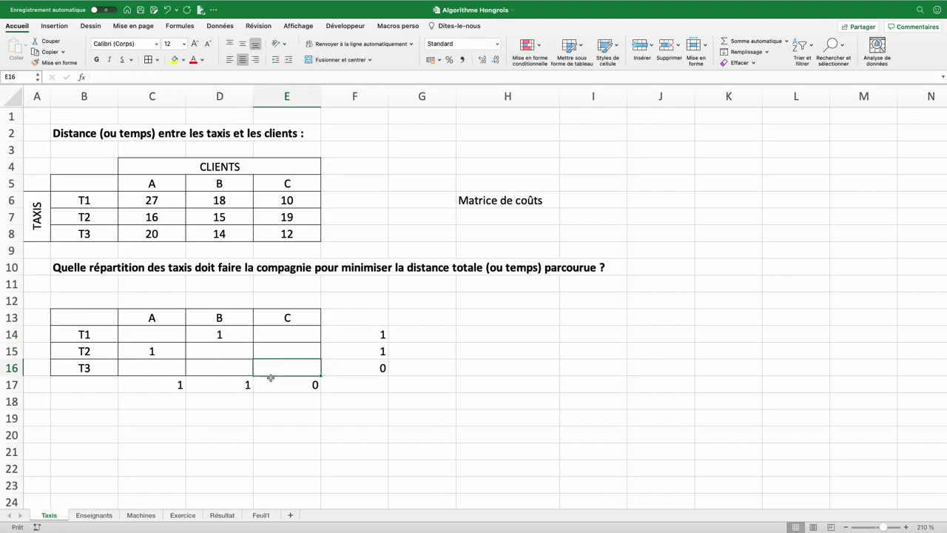
pyautogui.write('1')
pyautogui.click(219, 401)
# Label B19 'Coût' and review the assignment grid C14:E16.
pyautogui.click(94, 421)
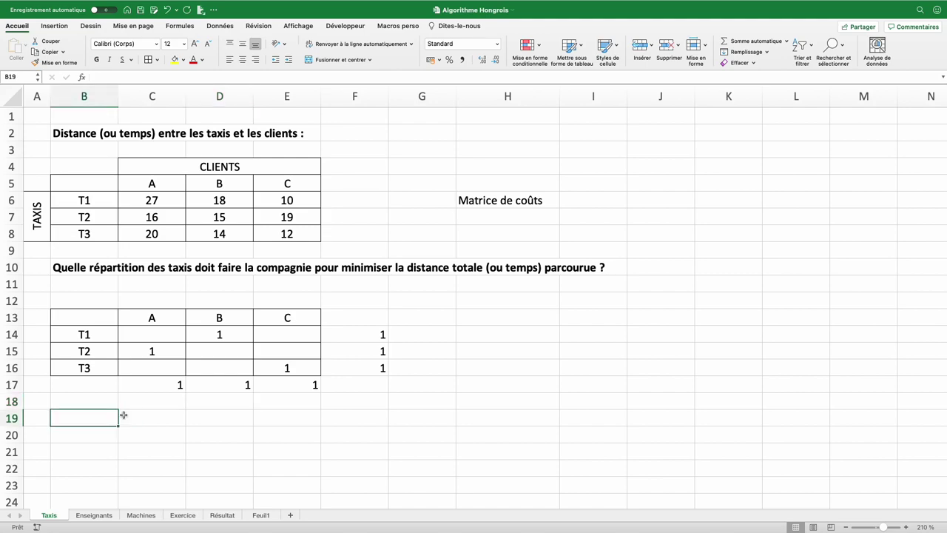
pyautogui.write('Coût')
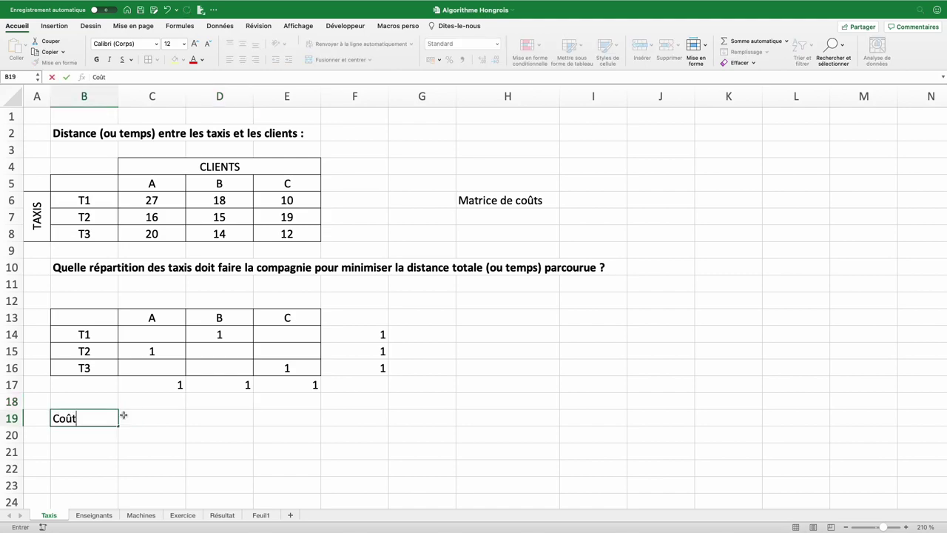
pyautogui.click(123, 415)
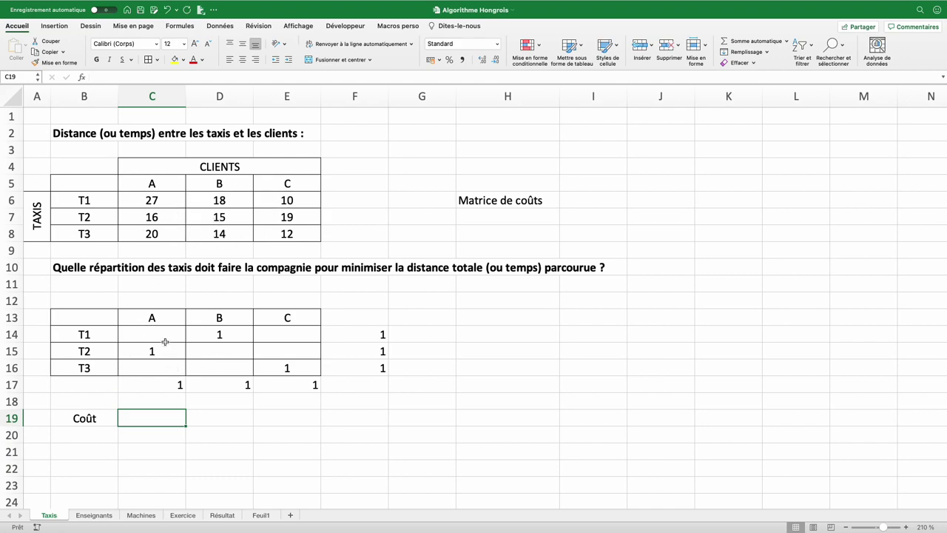
pyautogui.moveTo(160, 331); pyautogui.dragTo(276, 351)
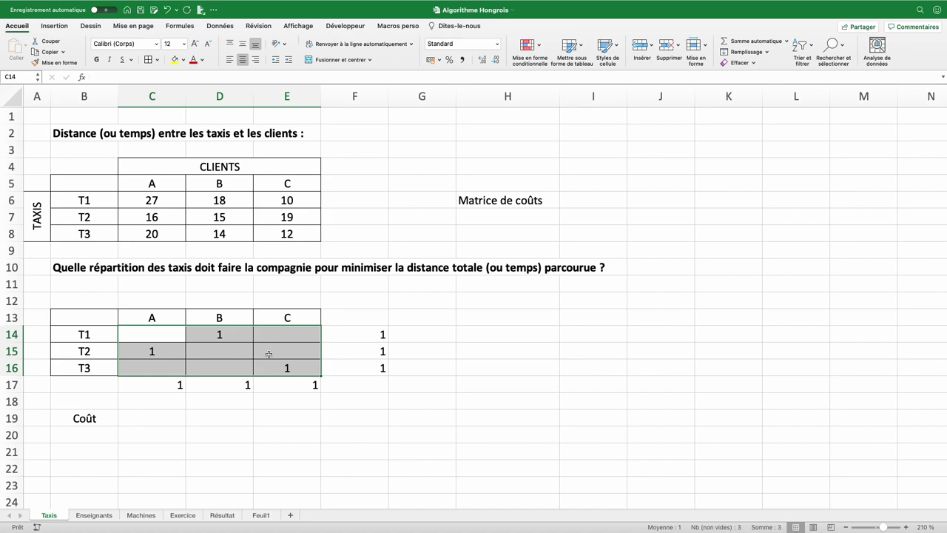
pyautogui.click(216, 337)
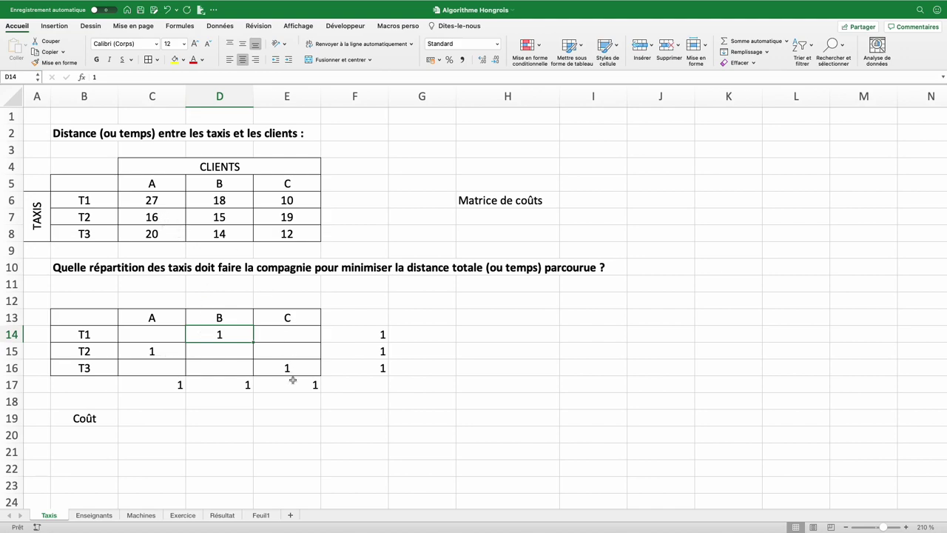
# Enter =SOMMEPROD(C6:E8;C14:E16) in C19 to compute the total distance cost.
pyautogui.click(159, 422)
pyautogui.write('=')
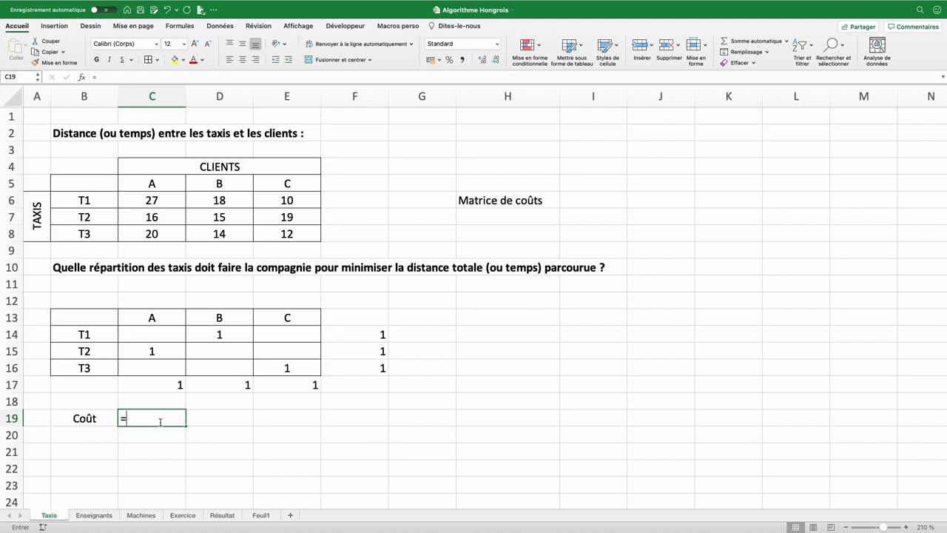
pyautogui.write('somme')
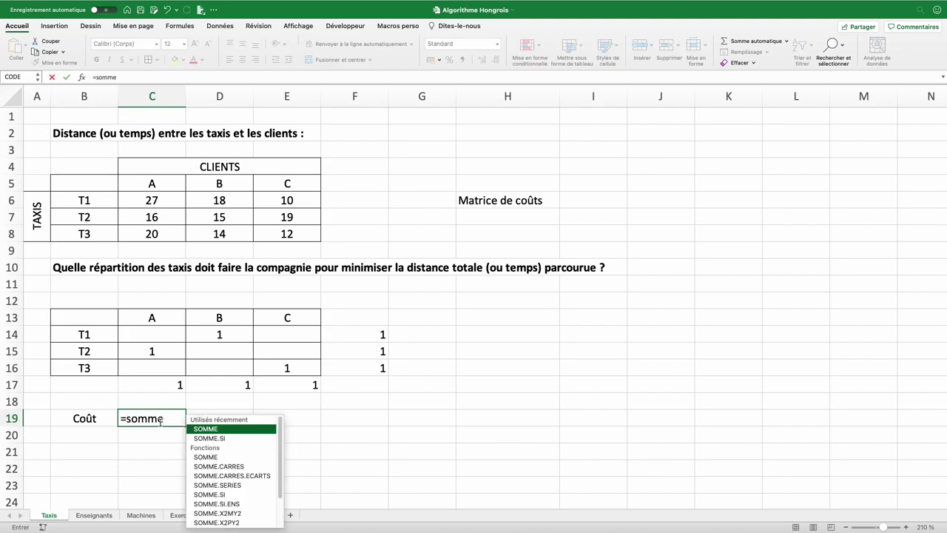
pyautogui.write('prod')
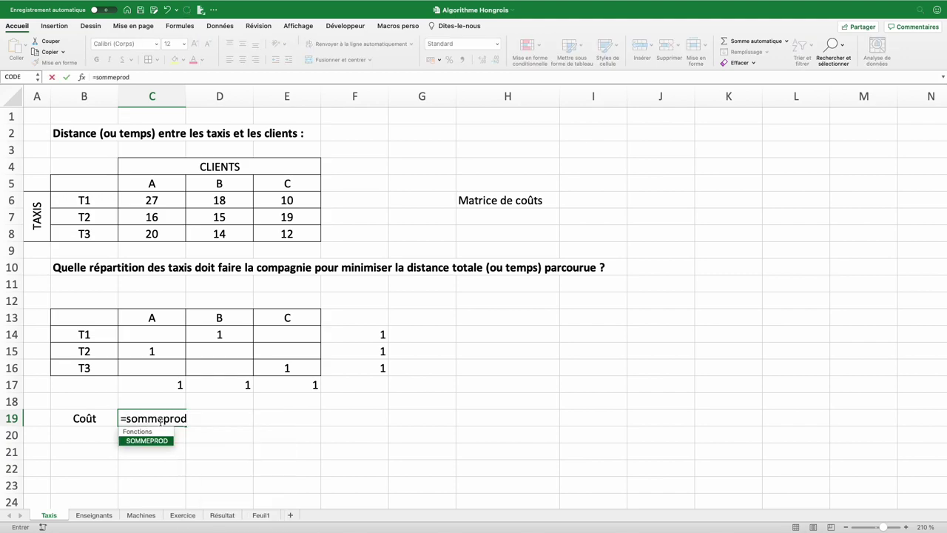
pyautogui.write('(')
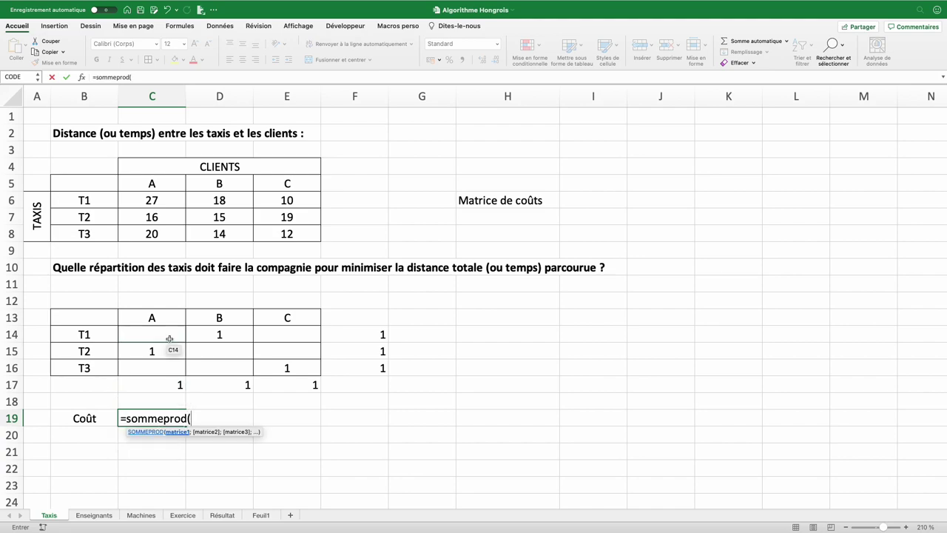
pyautogui.moveTo(152, 200); pyautogui.dragTo(287, 233)
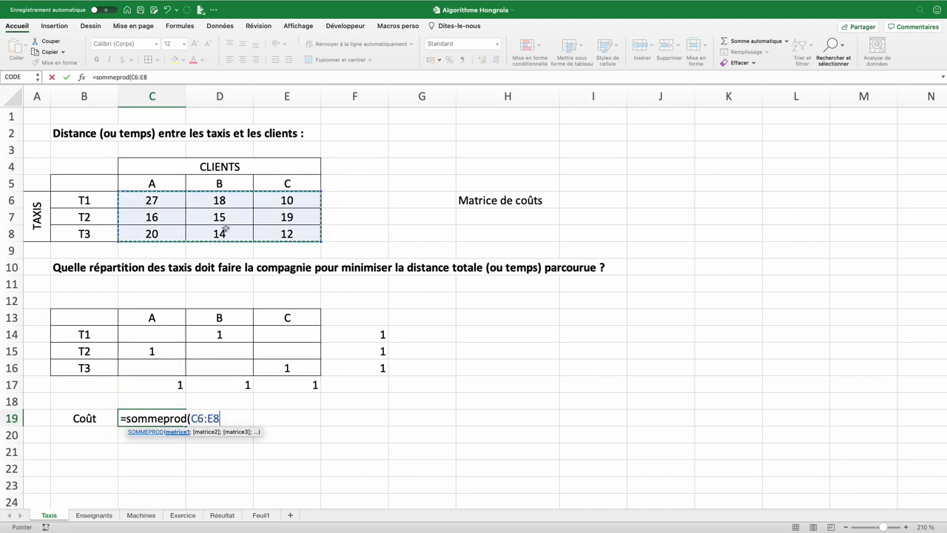
pyautogui.write(';')
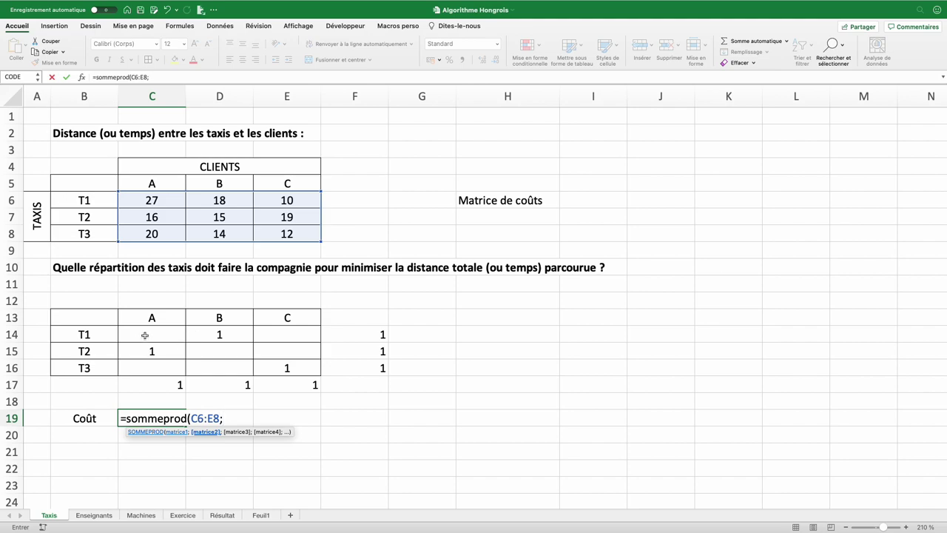
pyautogui.moveTo(144, 335); pyautogui.dragTo(288, 367)
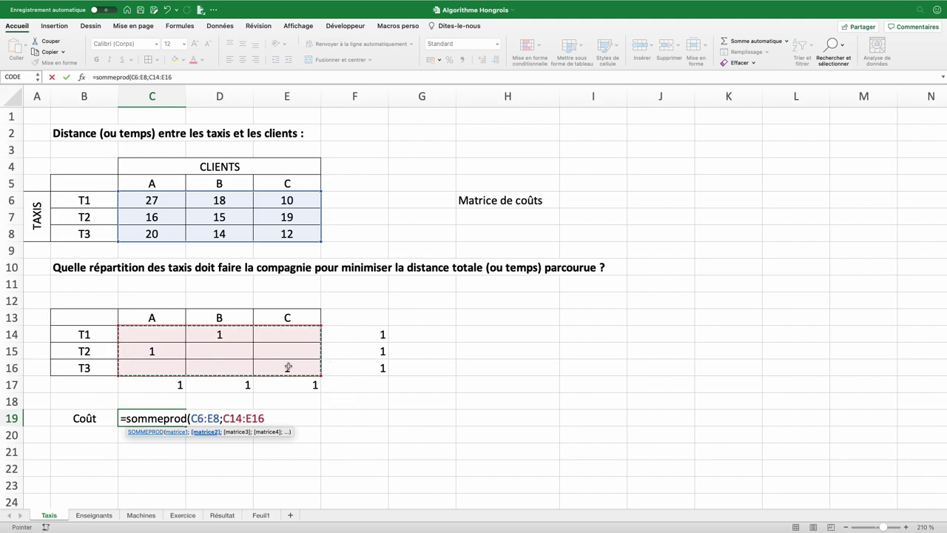
pyautogui.write(')')
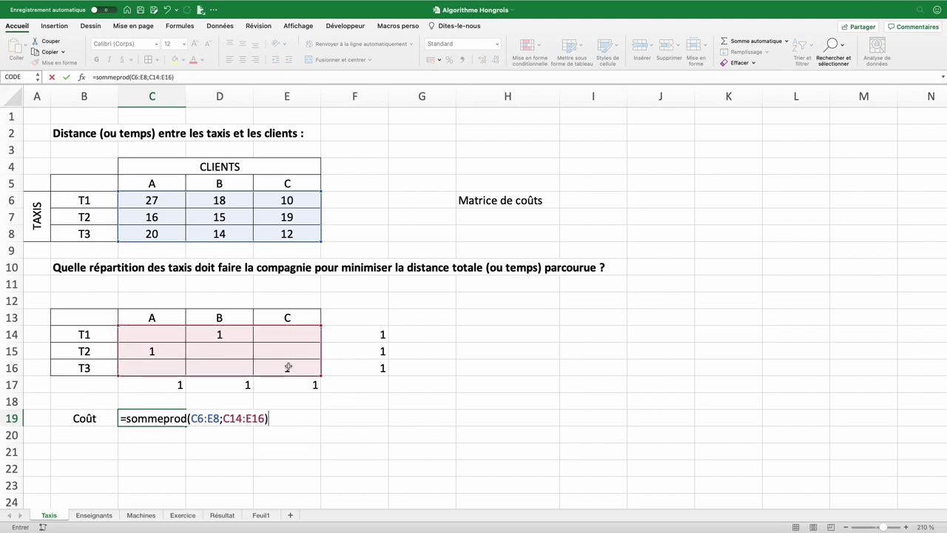
pyautogui.press('Return')
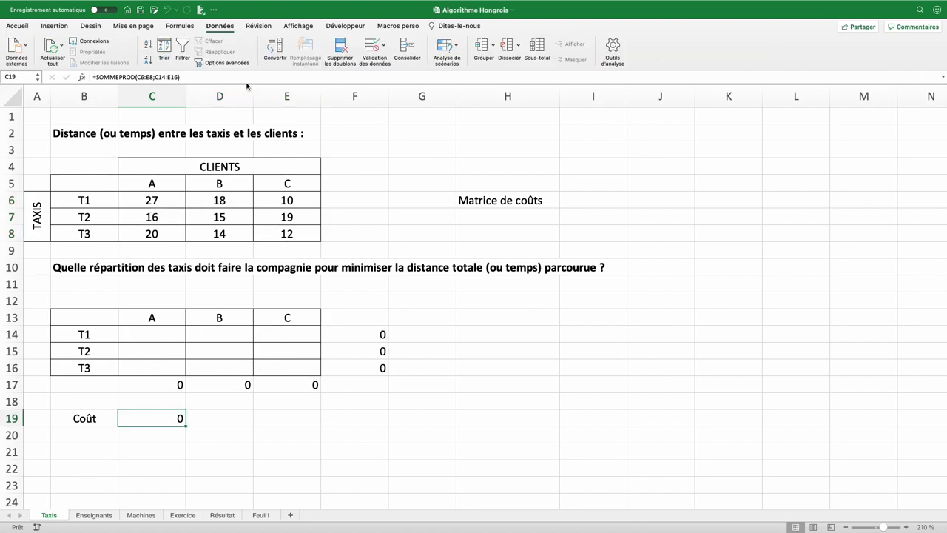
# Tick Solver Add-In in the Données tab's add-ins list and confirm.
pyautogui.click(219, 27)
pyautogui.click(613, 49)
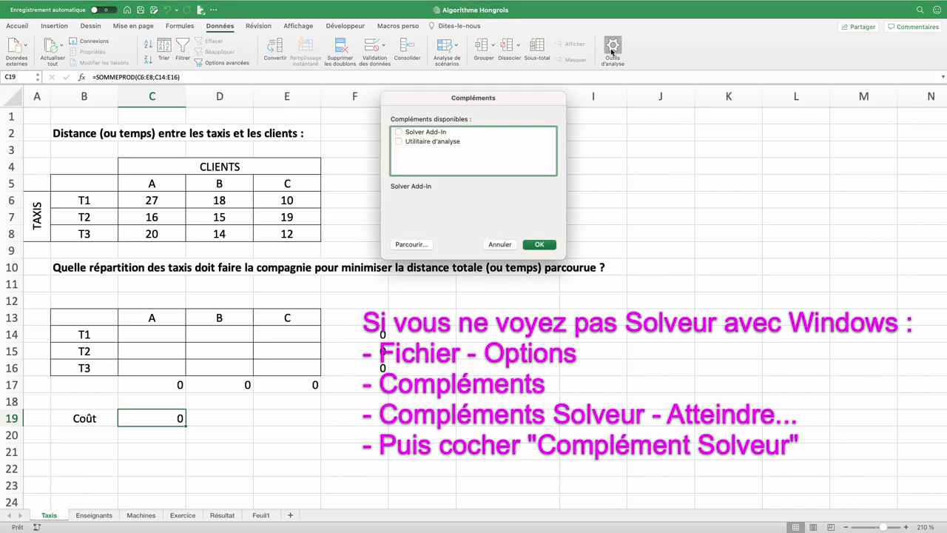
pyautogui.click(401, 132)
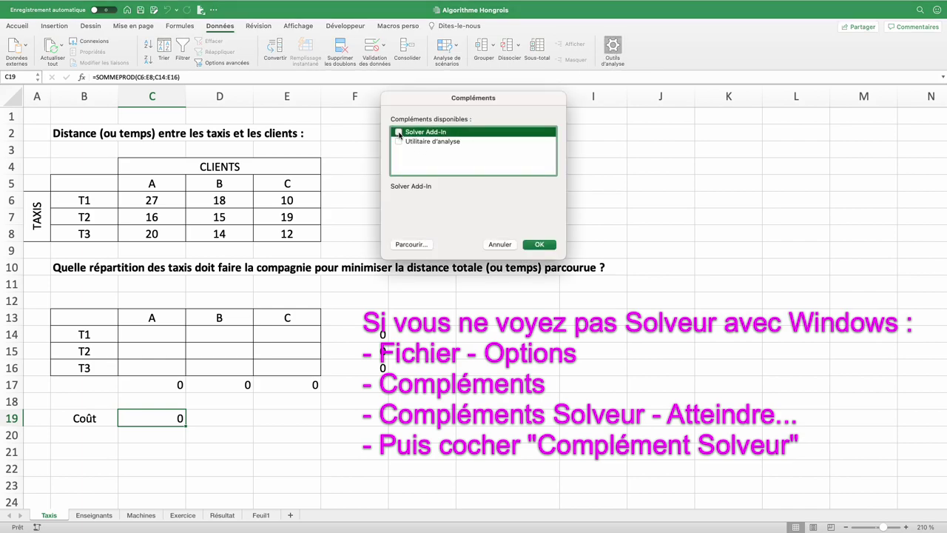
pyautogui.click(539, 245)
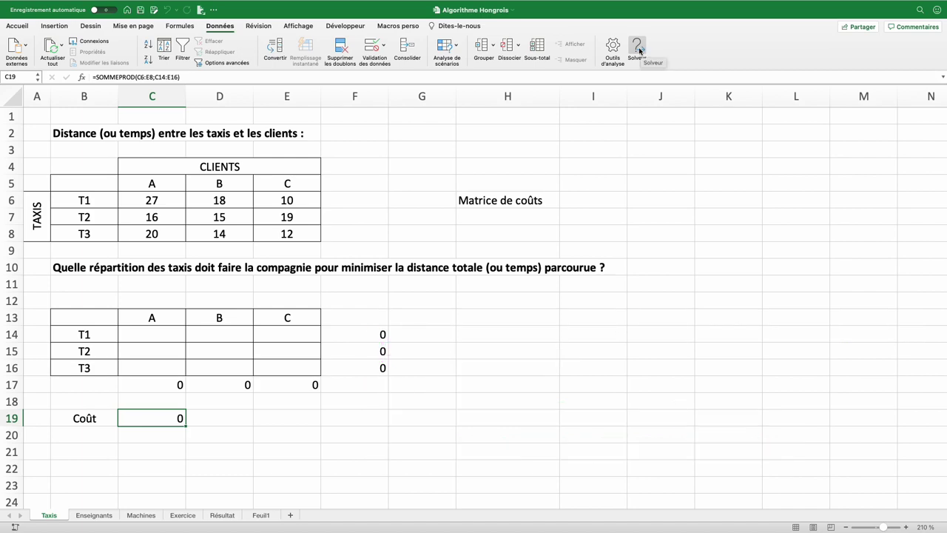
# Set Solver to minimise C19 by changing cells C14:E16.
pyautogui.click(638, 49)
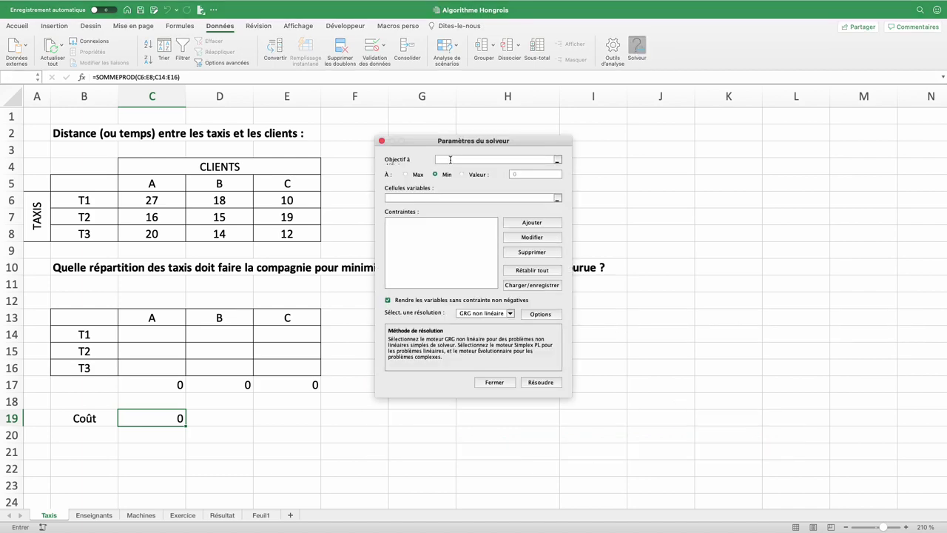
pyautogui.click(153, 418)
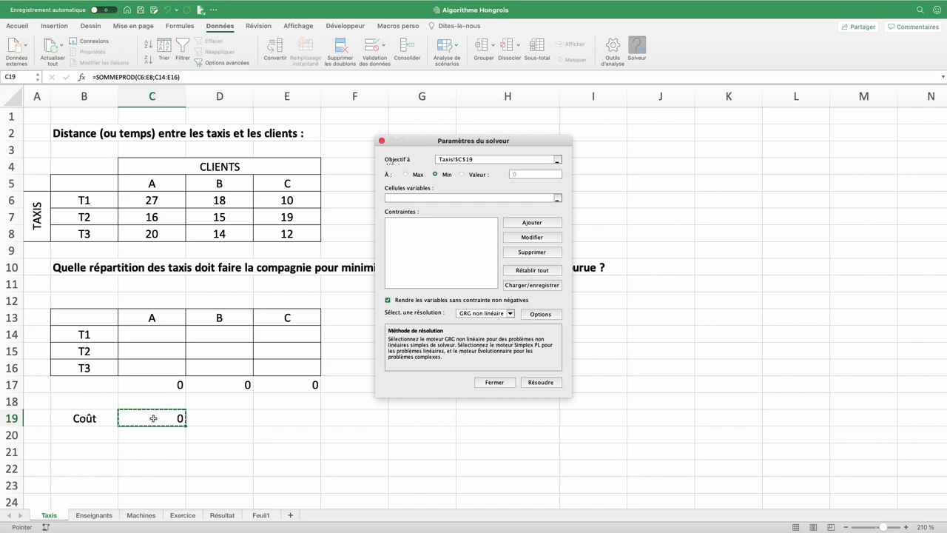
pyautogui.click(439, 177)
pyautogui.click(413, 199)
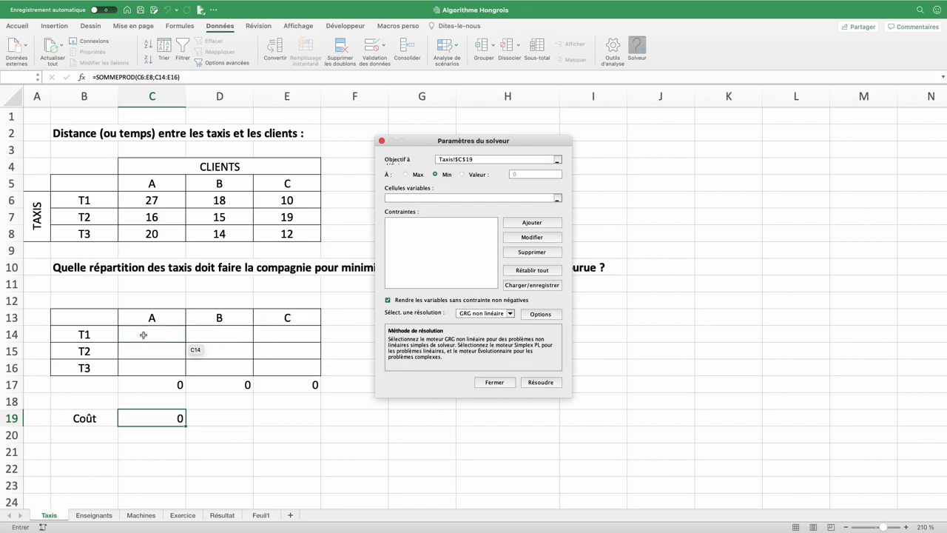
pyautogui.moveTo(144, 335); pyautogui.dragTo(294, 364)
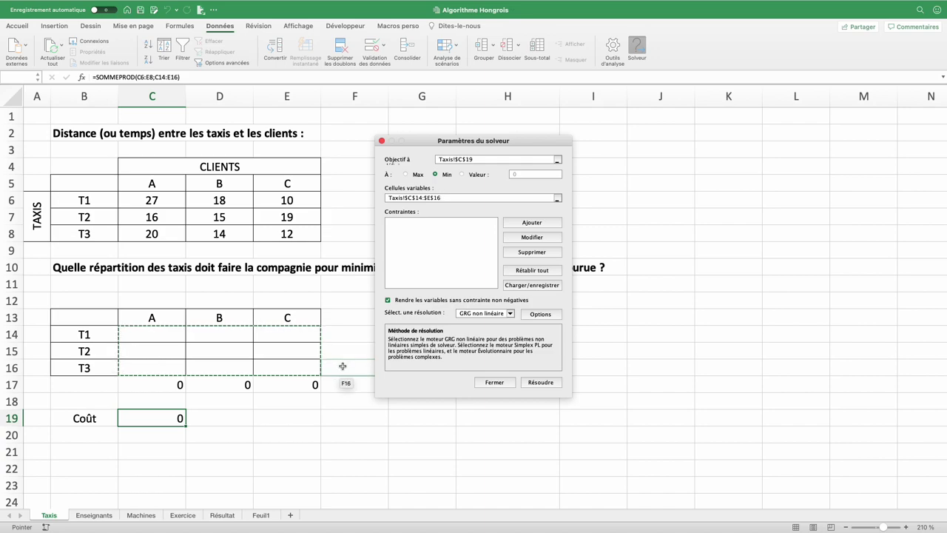
# Add a Solver constraint making assignment cells C14:E16 binary.
pyautogui.click(531, 223)
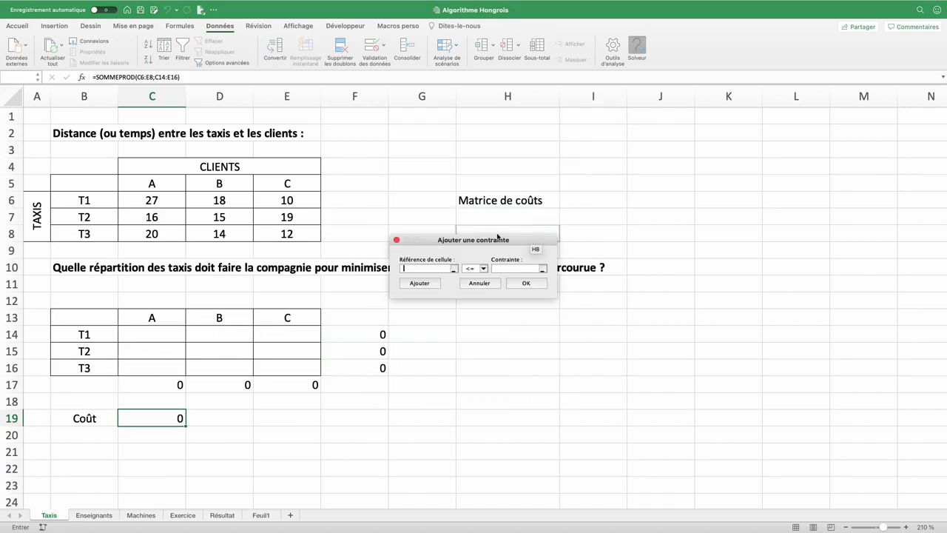
pyautogui.moveTo(154, 335); pyautogui.dragTo(280, 369)
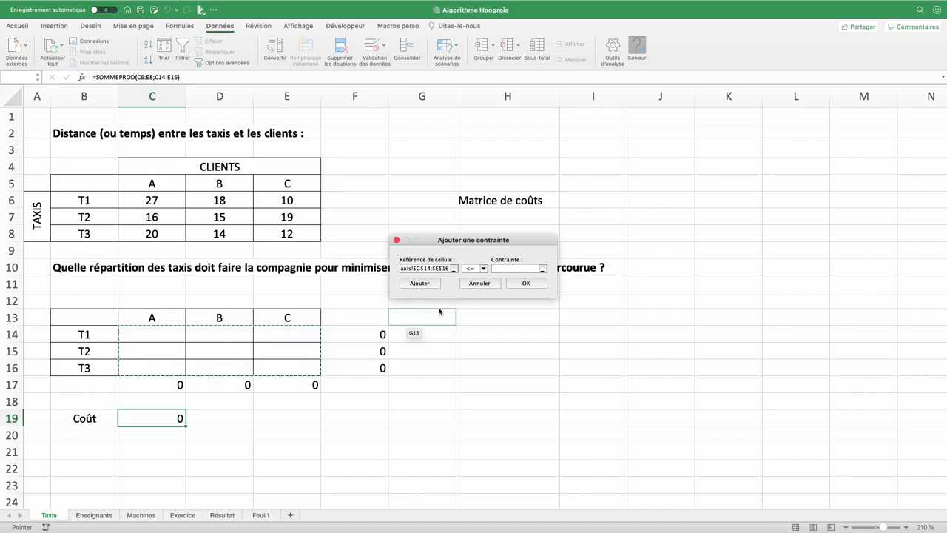
pyautogui.click(483, 269)
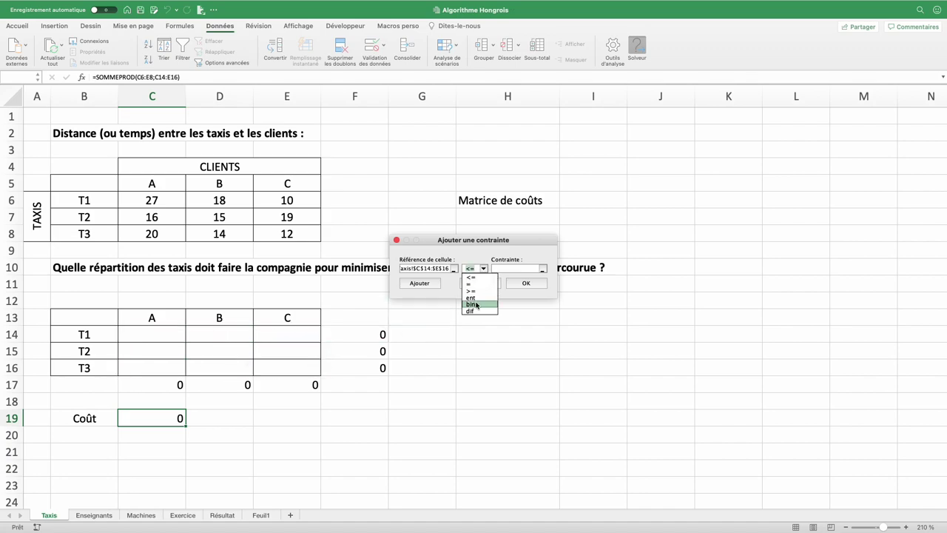
pyautogui.click(477, 304)
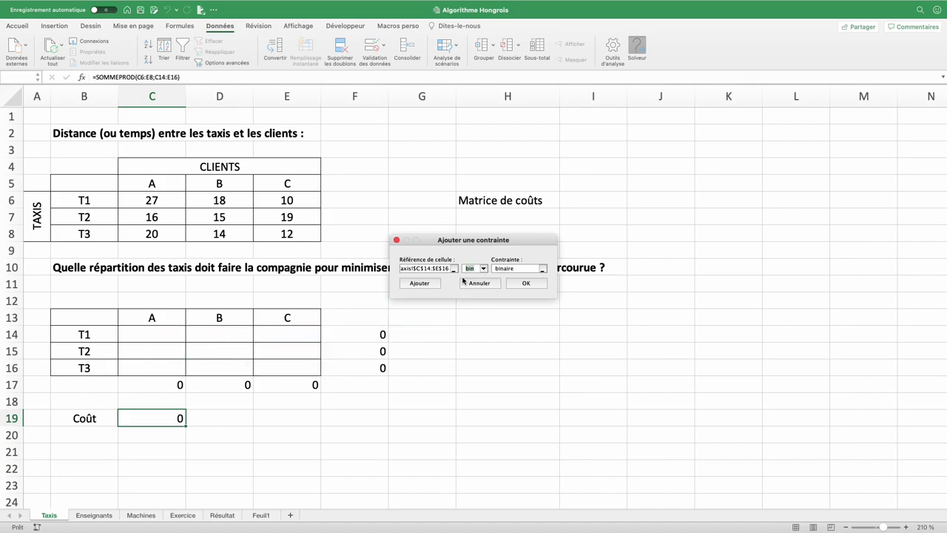
pyautogui.click(419, 283)
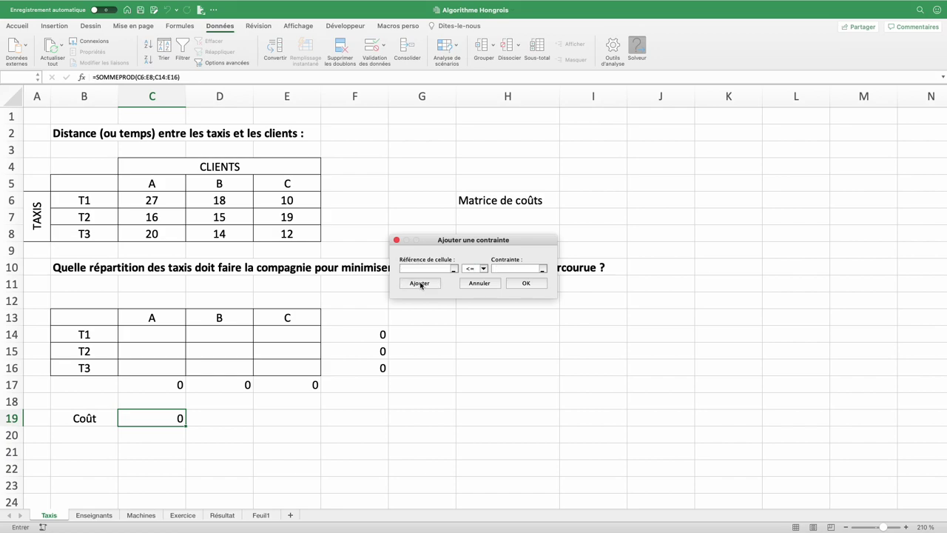
# Constrain column totals C17:E17 and row totals F14:F16 to equal 1.
pyautogui.moveTo(155, 385); pyautogui.dragTo(288, 385)
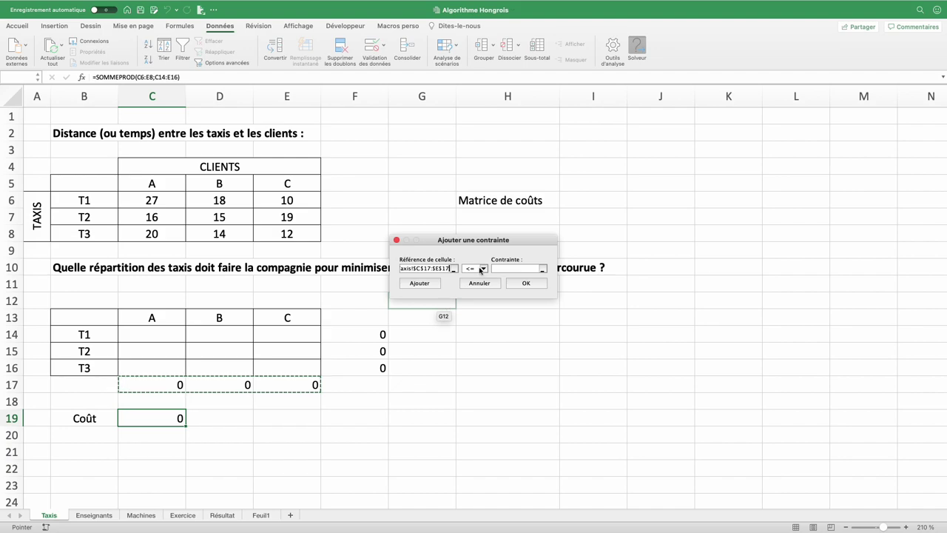
pyautogui.click(483, 269)
pyautogui.click(474, 285)
pyautogui.write('1')
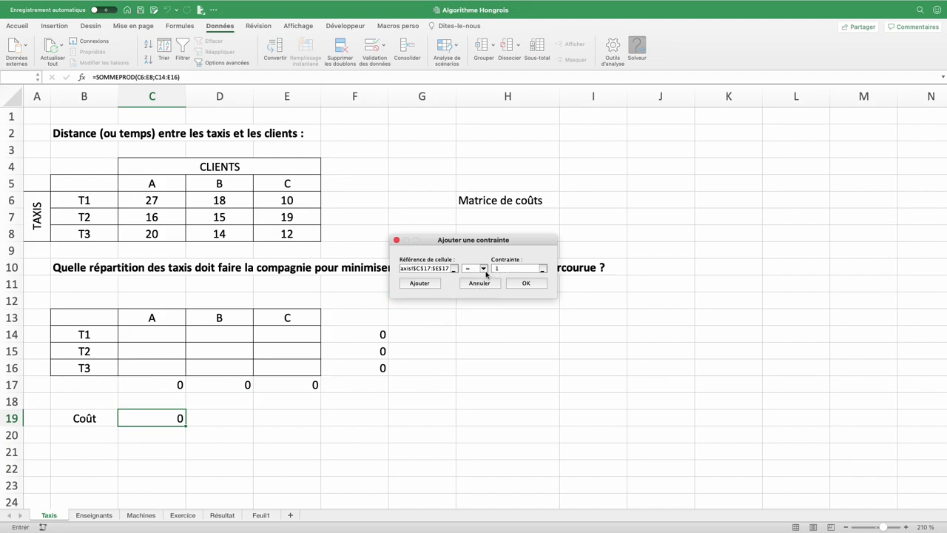
pyautogui.click(423, 284)
pyautogui.moveTo(367, 335); pyautogui.dragTo(361, 367)
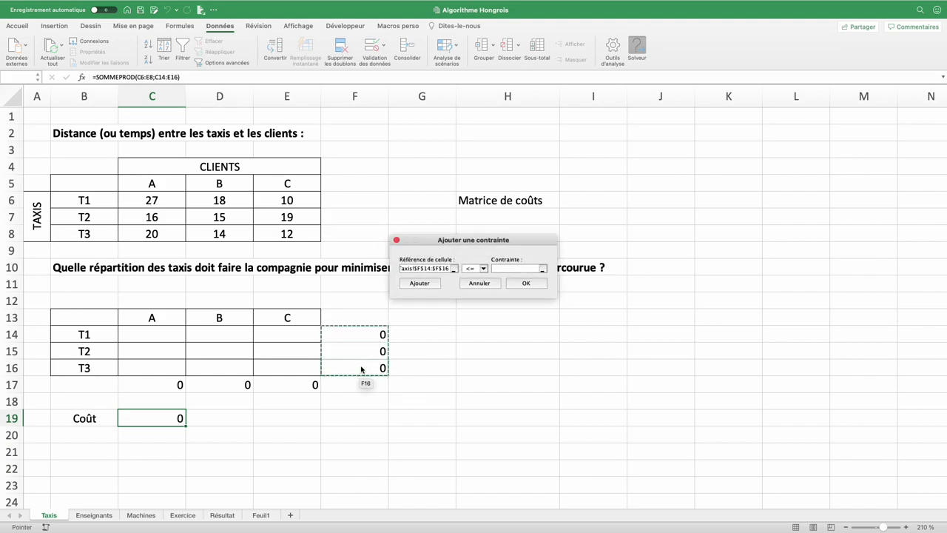
pyautogui.click(476, 269)
pyautogui.click(476, 283)
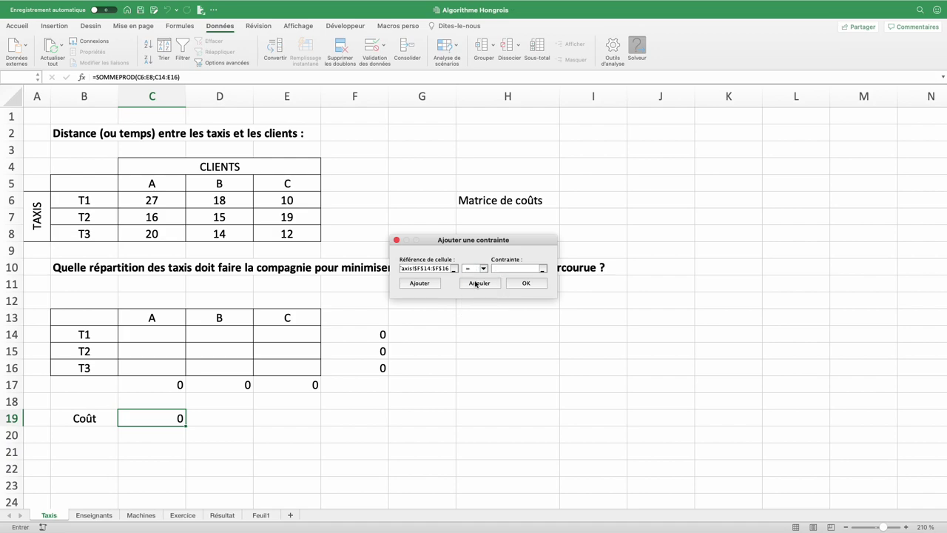
pyautogui.write('1')
# Solve with Simplex PL, giving distance 40 with T1→C, T2→A, T3→B.
pyautogui.click(522, 284)
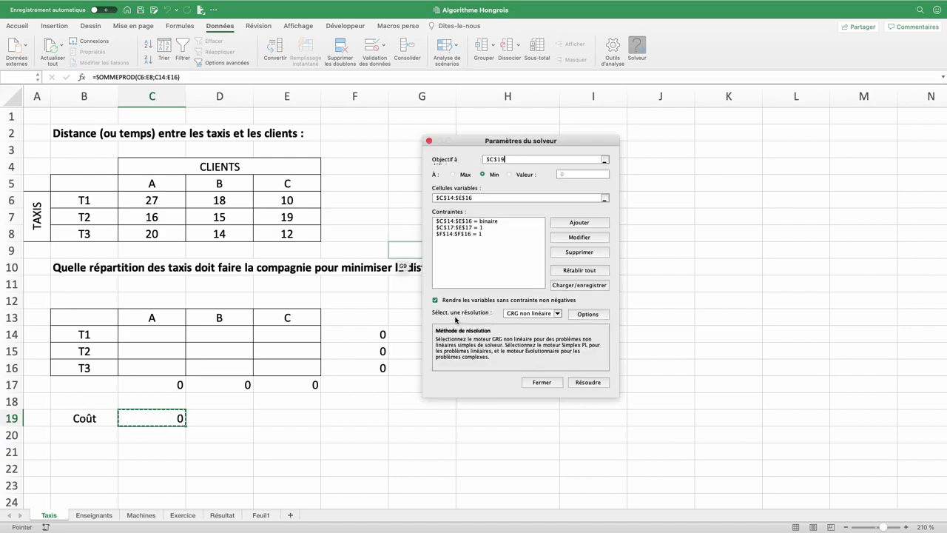
pyautogui.click(525, 314)
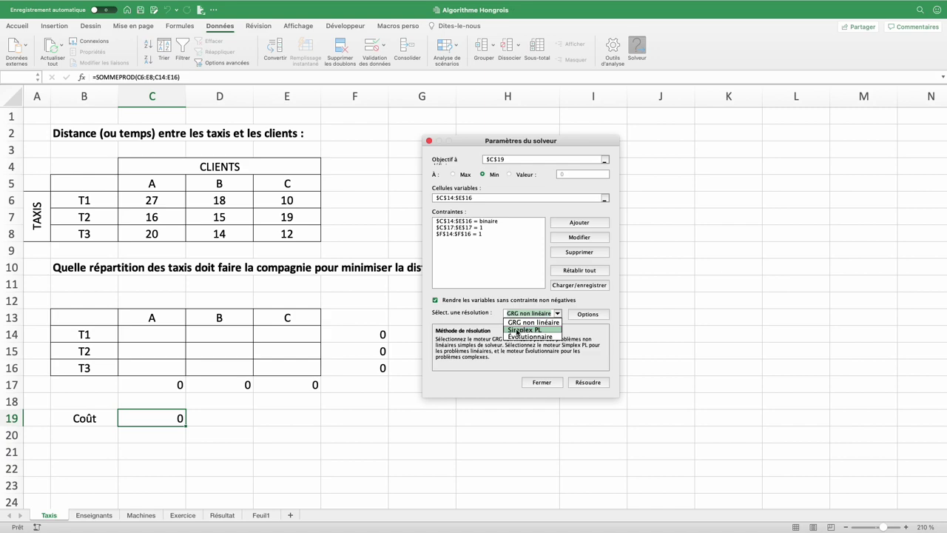
pyautogui.click(518, 331)
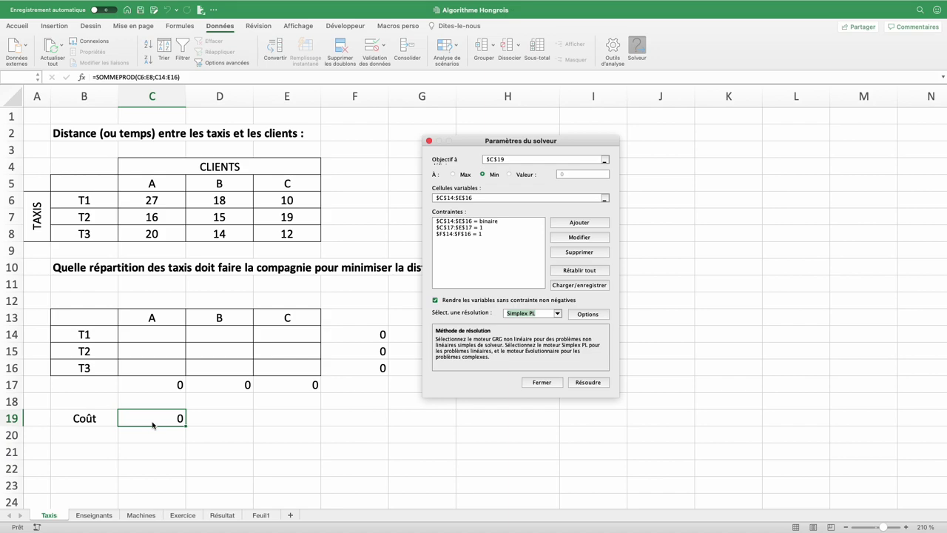
pyautogui.click(596, 384)
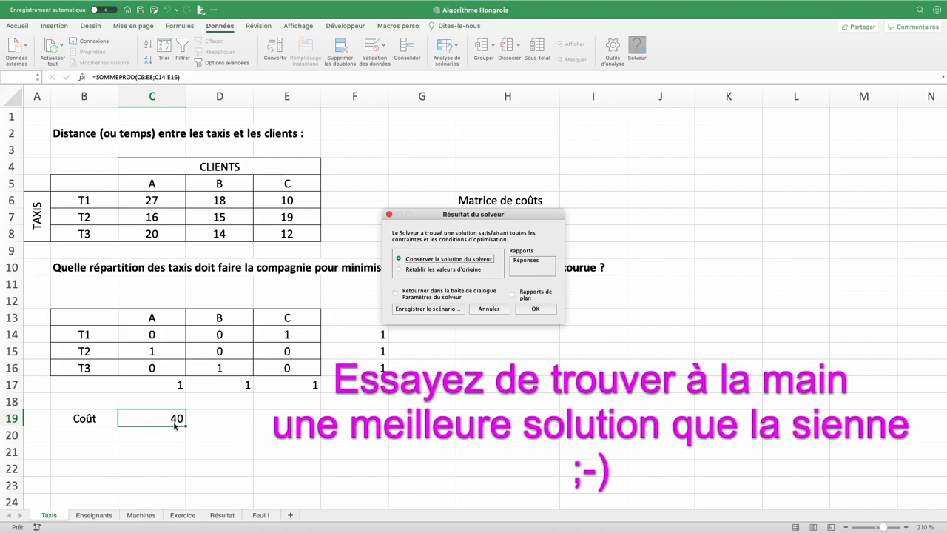
# Keep Solver's cost-40 solution and switch to the Enseignants sheet.
pyautogui.click(544, 309)
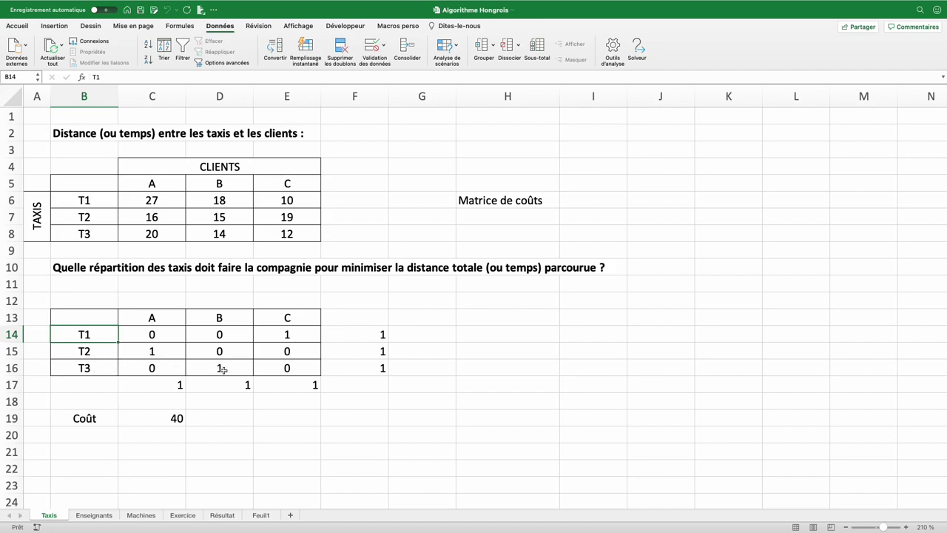
pyautogui.hotkey('ctrl', 'pagedown')
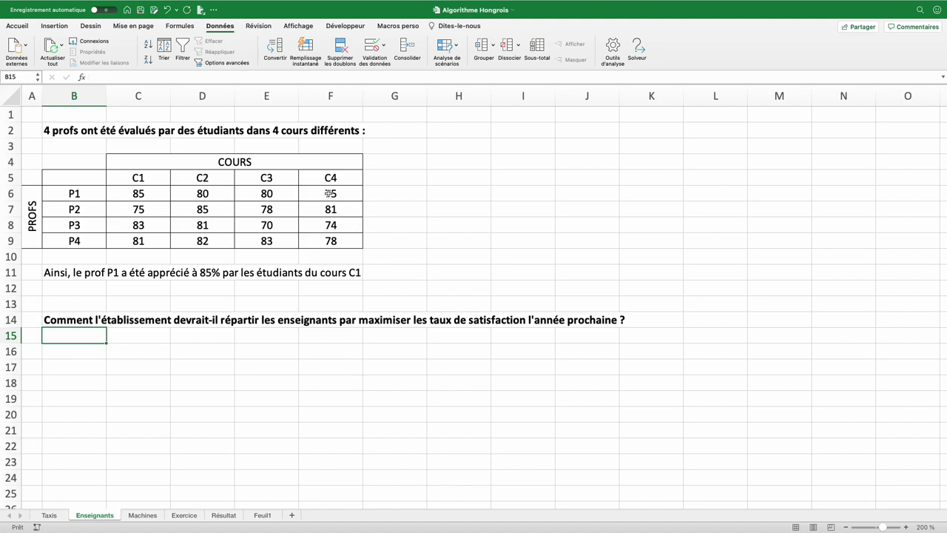
pyautogui.click(85, 198)
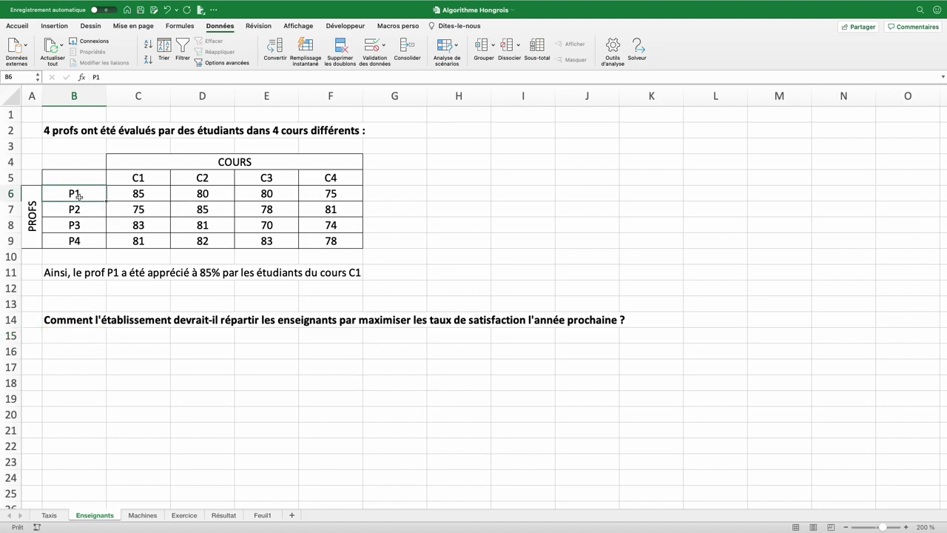
pyautogui.click(143, 195)
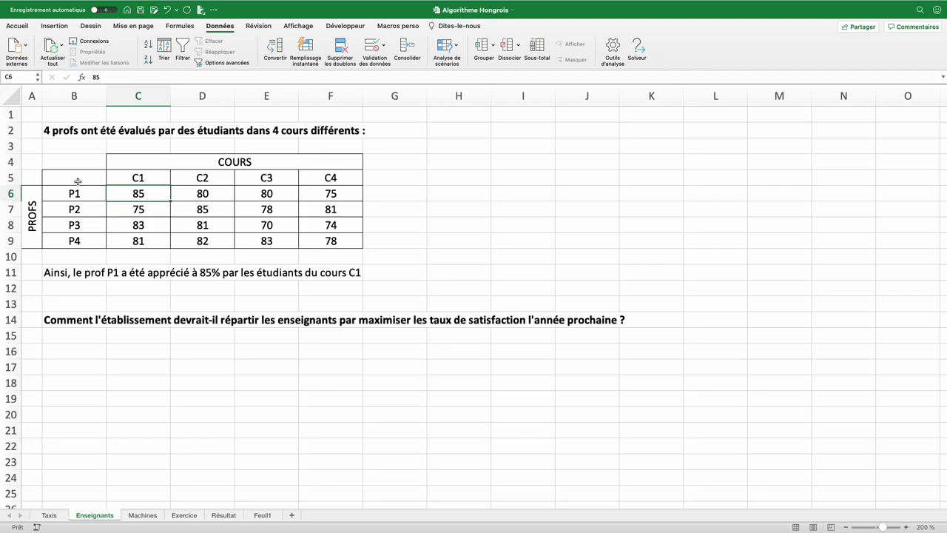
# Copy the satisfaction table B5:F9 and paste it at B16.
pyautogui.moveTo(78, 182); pyautogui.dragTo(345, 237)
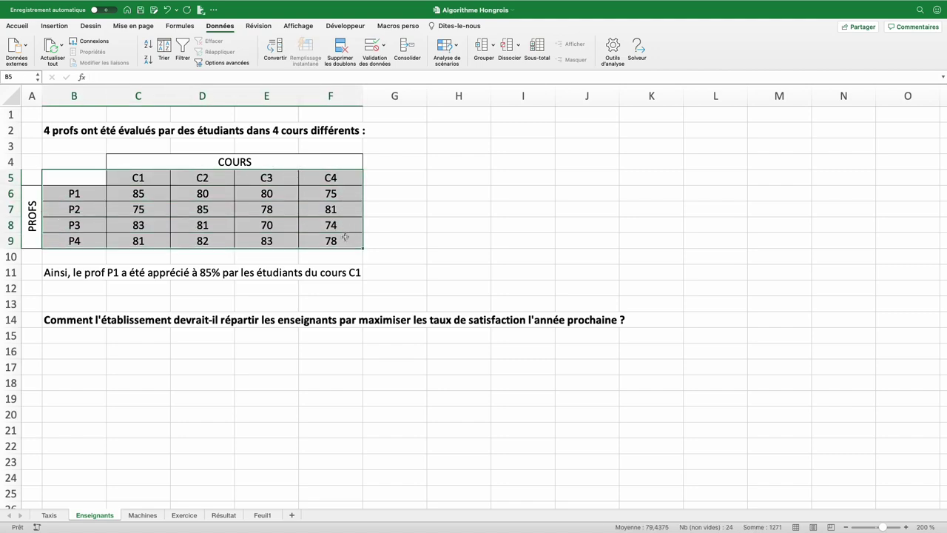
pyautogui.hotkey('ctrl', 'c')
pyautogui.click(74, 351)
pyautogui.hotkey('ctrl', 'v')
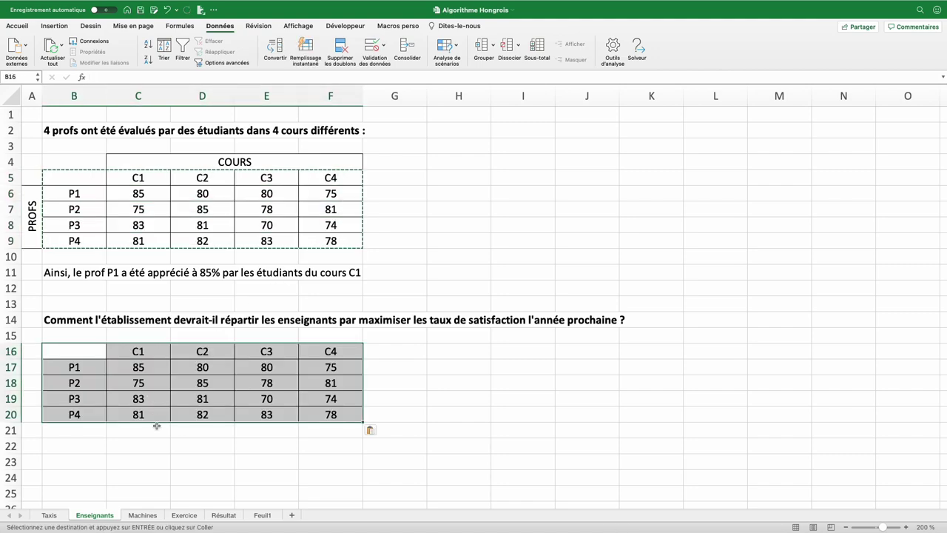
pyautogui.click(148, 433)
# AutoSum column totals into C21:F21 and row totals into G17:G20.
pyautogui.moveTo(148, 433); pyautogui.dragTo(333, 431)
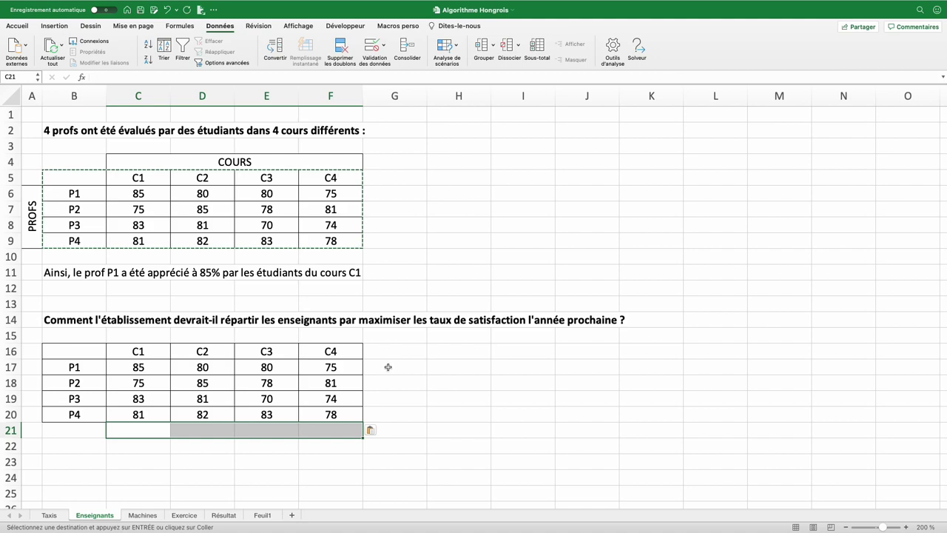
pyautogui.moveTo(389, 367); pyautogui.dragTo(389, 414)
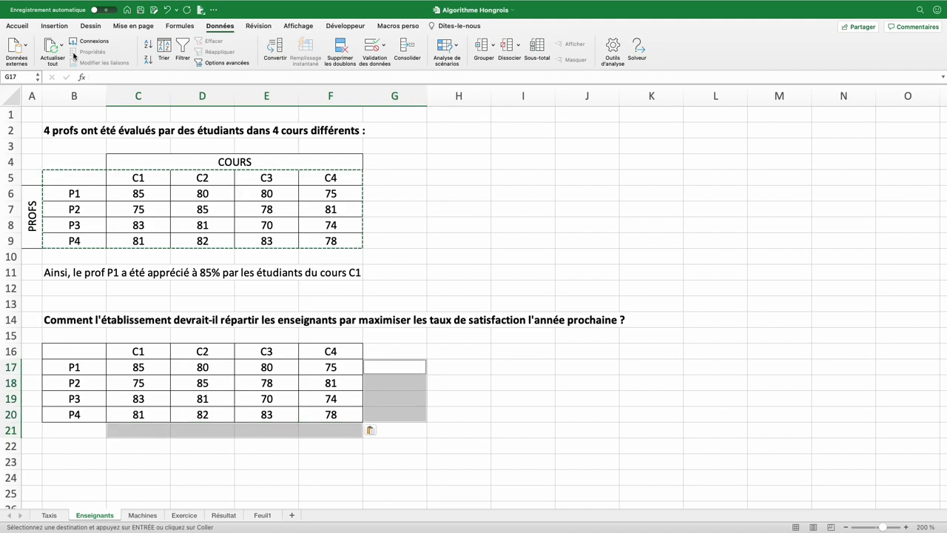
pyautogui.click(17, 25)
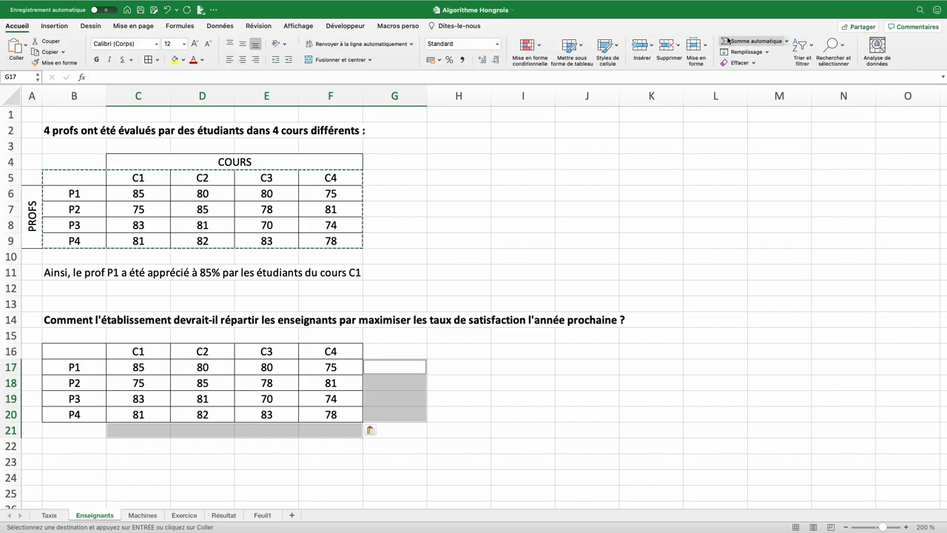
pyautogui.click(751, 42)
# Label B23 'Coût', enter =SOMMEPROD(C6:F9;C17:F20) in C23, and clear grid C17:F20.
pyautogui.click(88, 461)
pyautogui.write('Co')
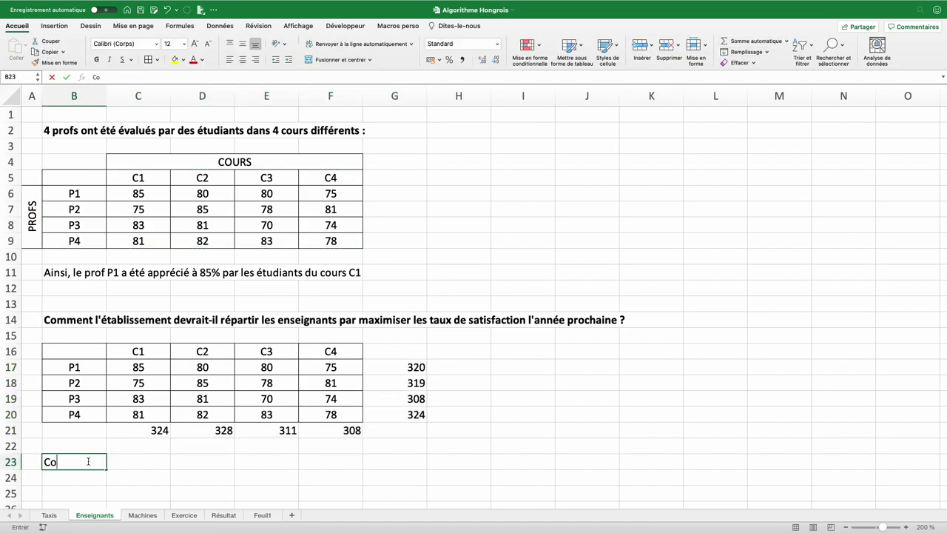
pyautogui.write('ût')
pyautogui.press('Tab')
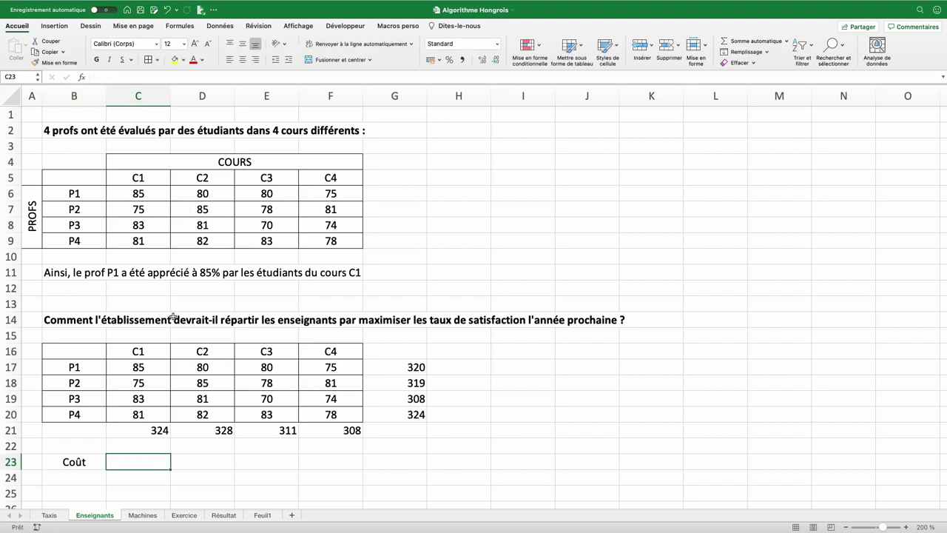
pyautogui.write('=sommeprod(')
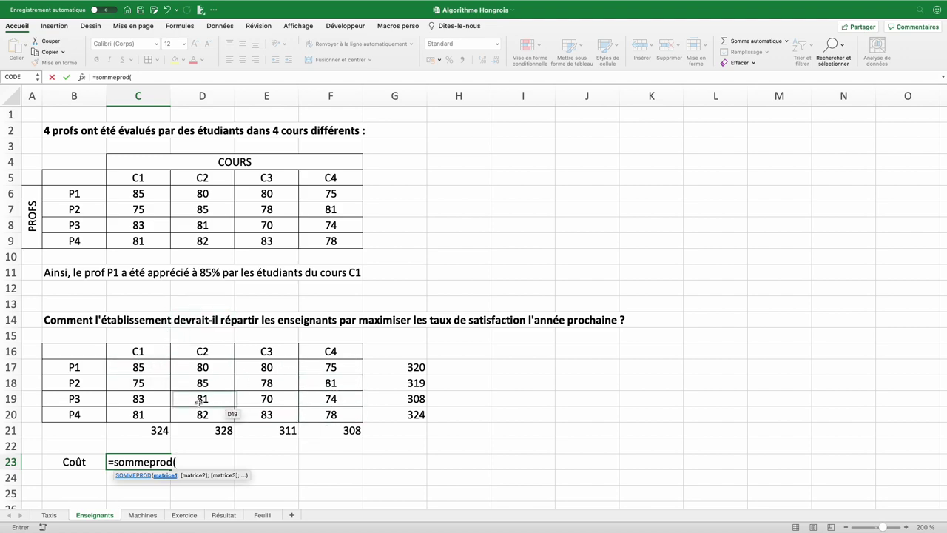
pyautogui.moveTo(157, 194); pyautogui.dragTo(314, 240)
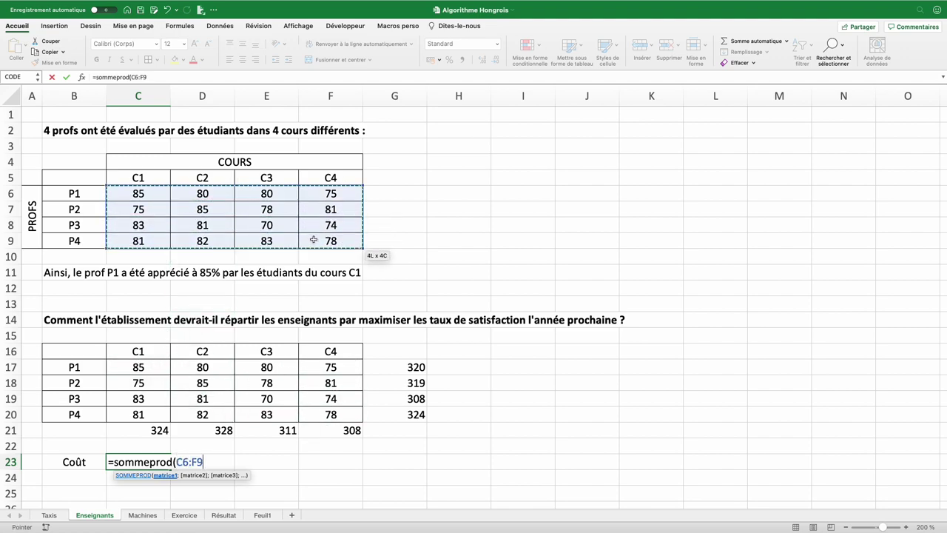
pyautogui.write(';')
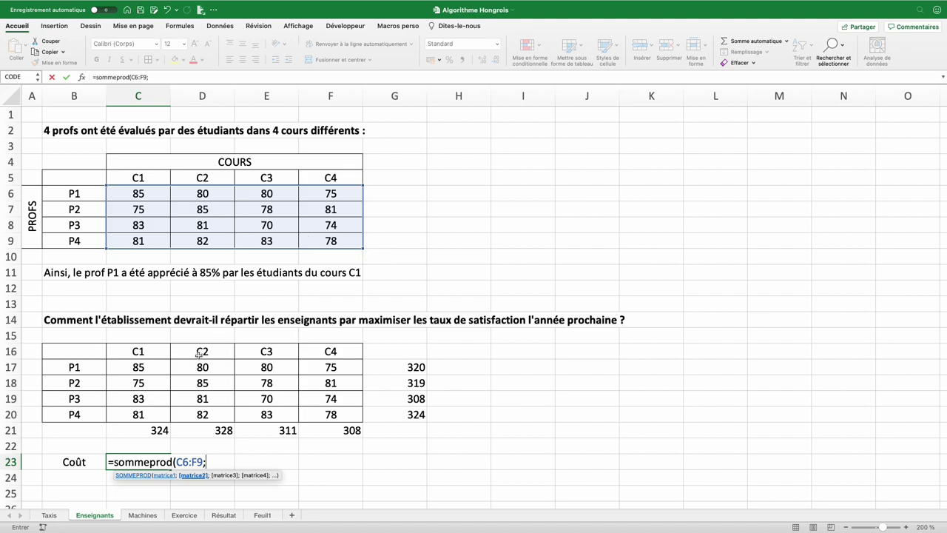
pyautogui.moveTo(146, 369); pyautogui.dragTo(319, 412)
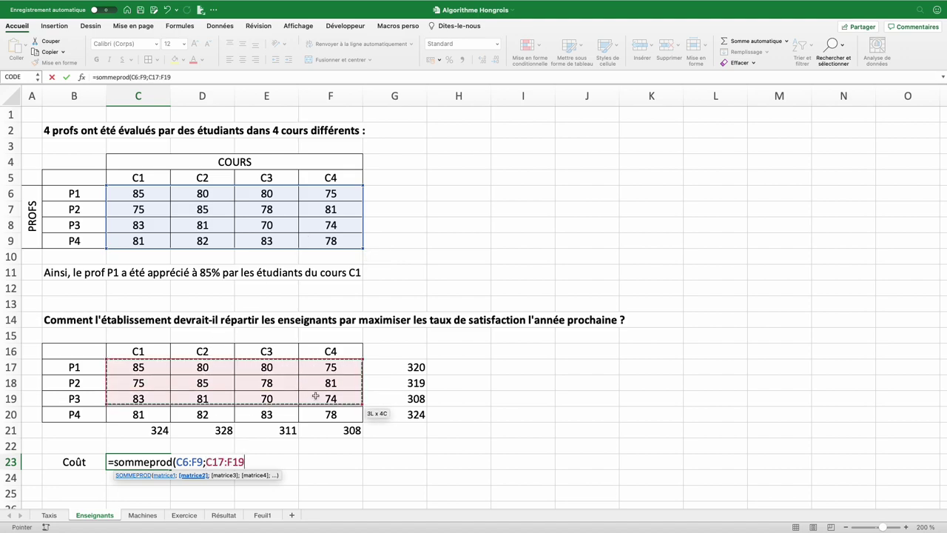
pyautogui.write(')')
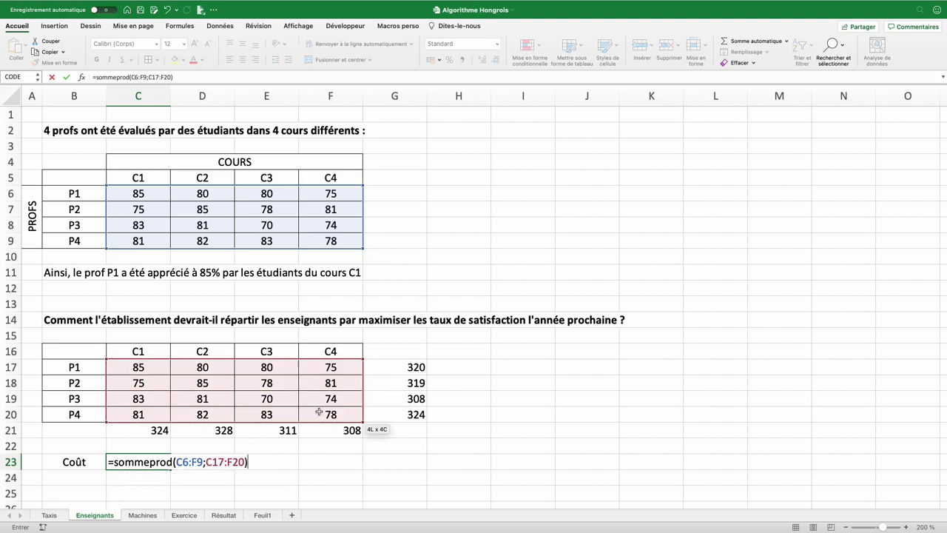
pyautogui.press('Return')
pyautogui.moveTo(148, 370); pyautogui.dragTo(325, 414)
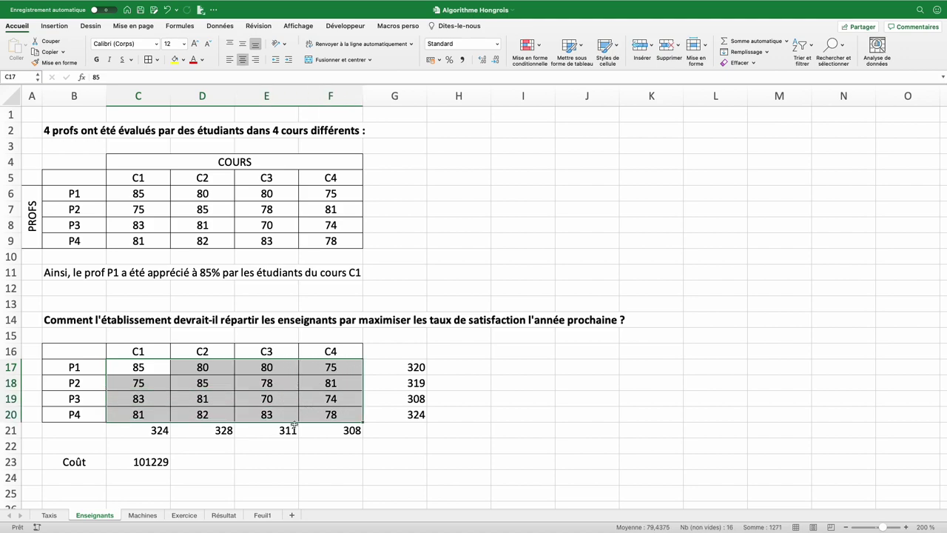
pyautogui.press('Delete')
# Point Solver's objective at Coût cell C23 with variable cells C17:F20.
pyautogui.click(154, 459)
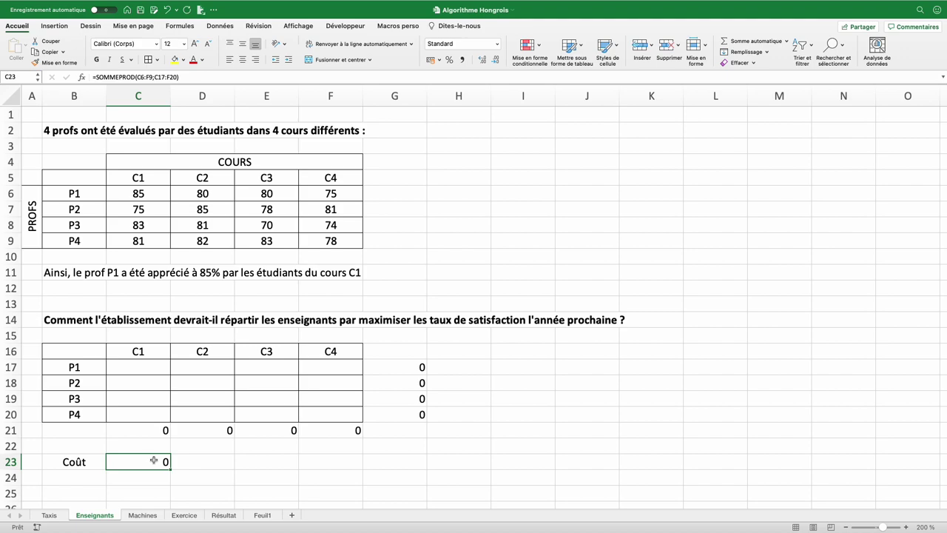
pyautogui.click(220, 26)
pyautogui.click(648, 54)
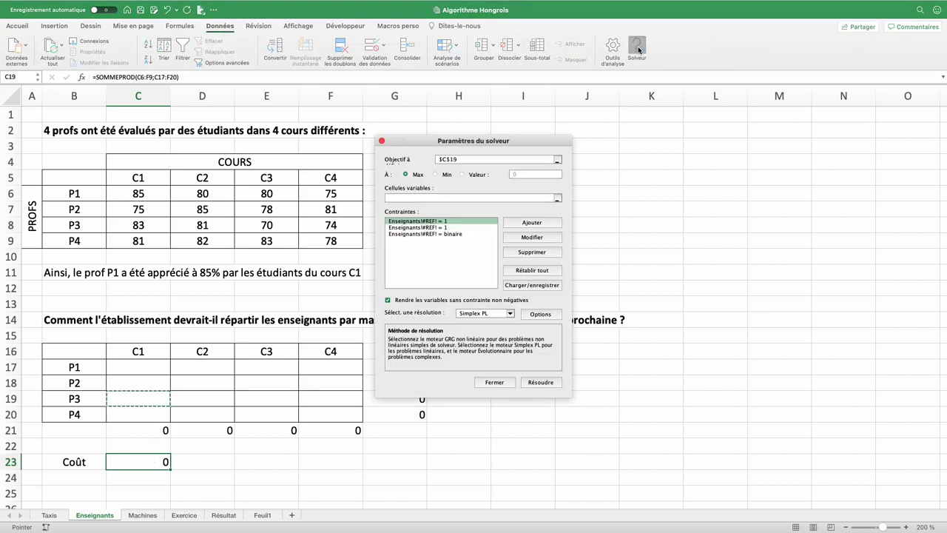
pyautogui.press('BackSpace')
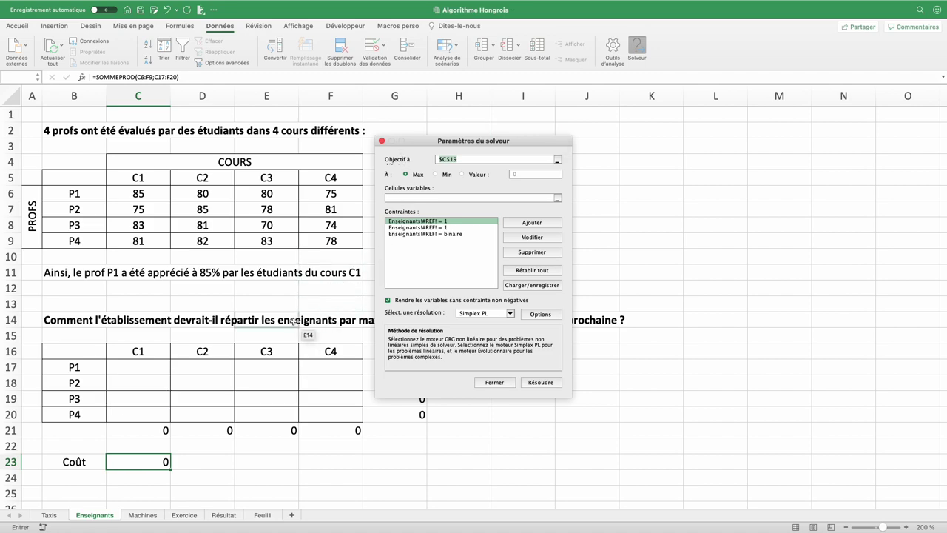
pyautogui.click(155, 463)
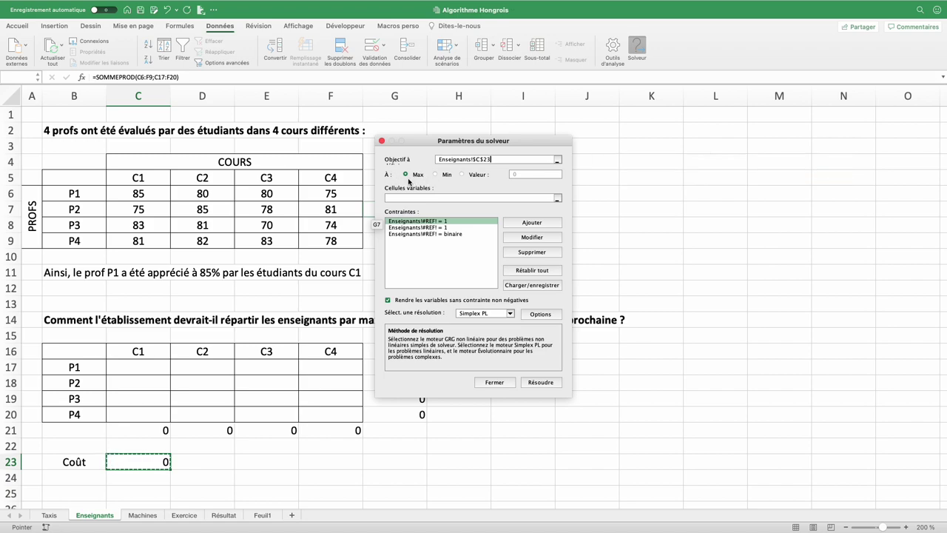
pyautogui.click(401, 199)
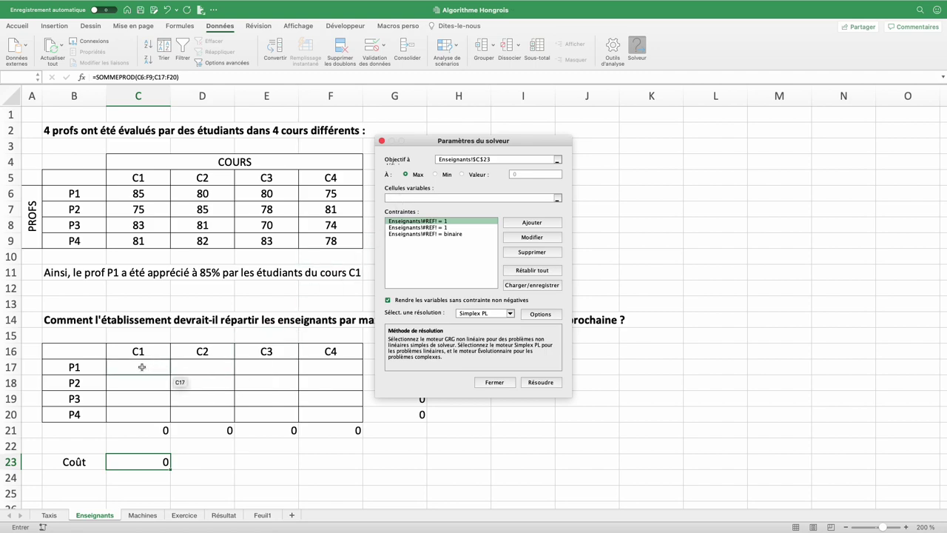
pyautogui.moveTo(138, 367); pyautogui.dragTo(361, 419)
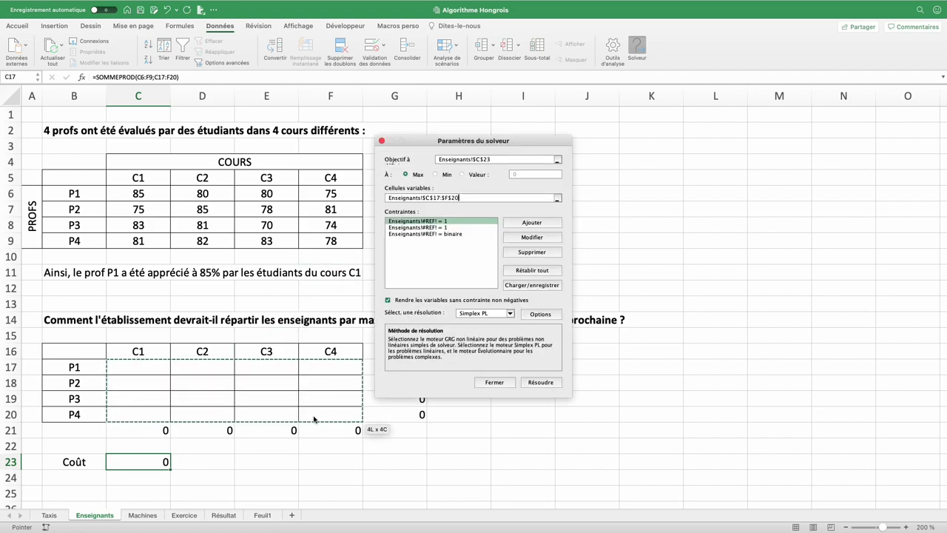
# Delete the three broken #REF! constraints and make grid cells C17:F20 binary.
pyautogui.click(530, 252)
pyautogui.click(530, 255)
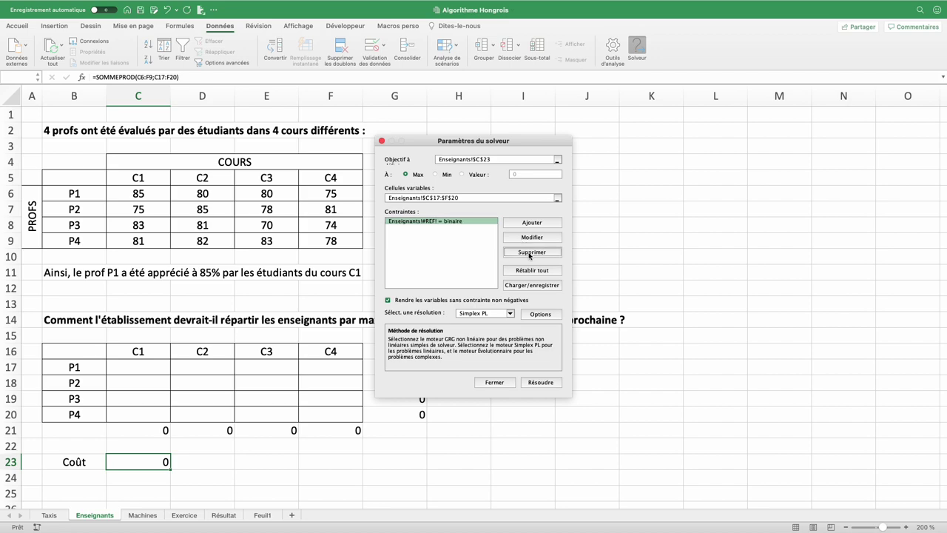
pyautogui.click(530, 252)
pyautogui.click(535, 224)
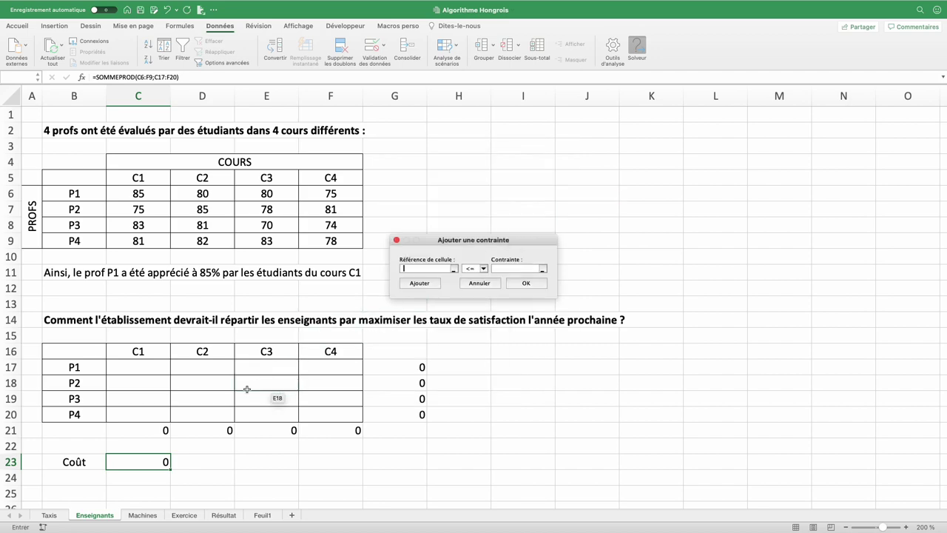
pyautogui.moveTo(140, 367); pyautogui.dragTo(330, 415)
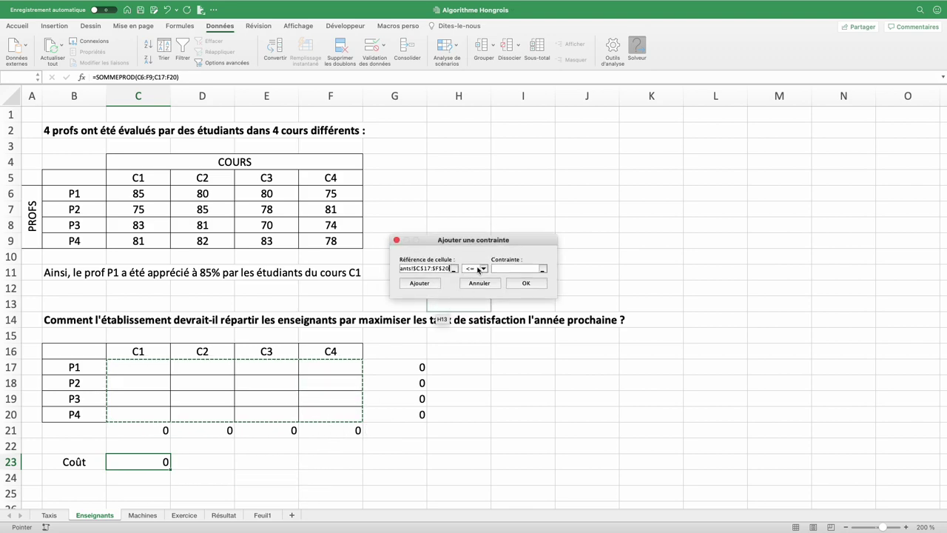
pyautogui.click(478, 269)
pyautogui.click(477, 310)
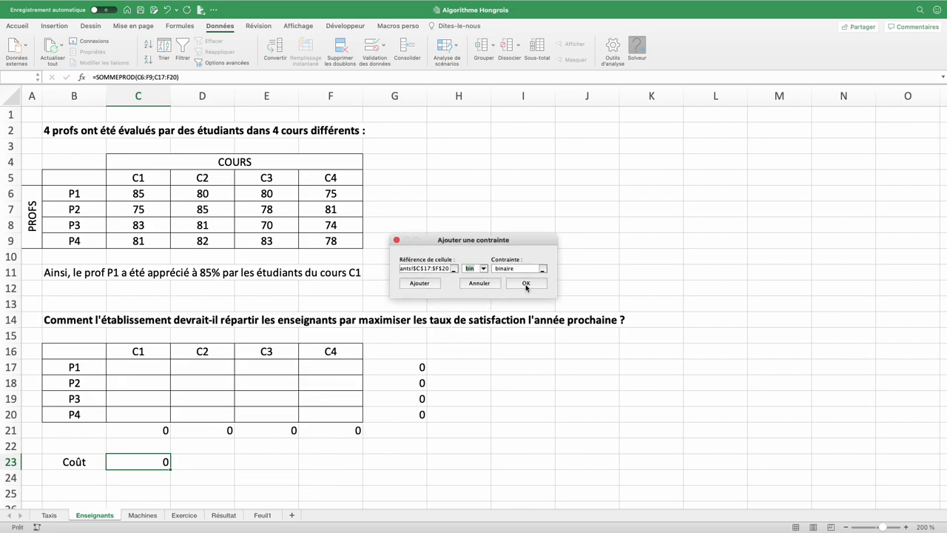
pyautogui.click(426, 284)
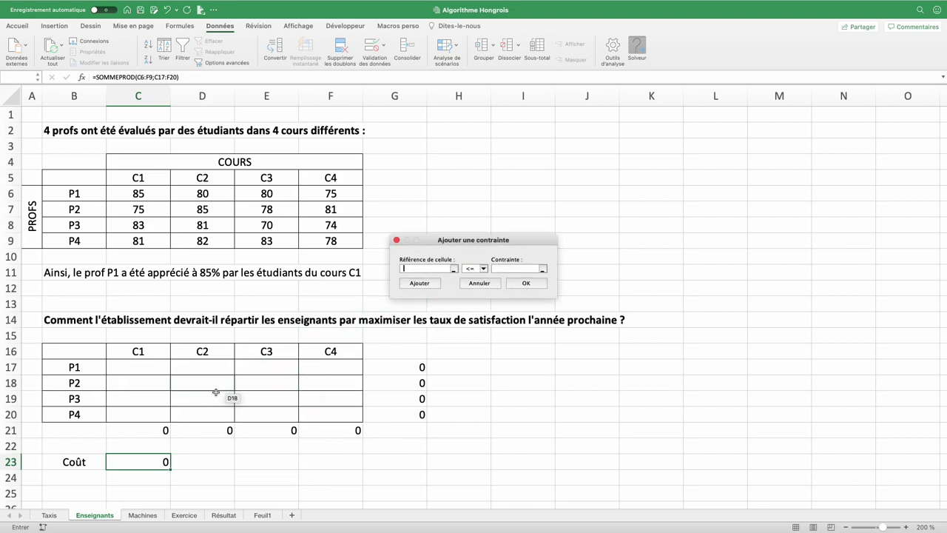
# Constrain column totals C21:F21 and row totals G17:G20 to equal 1.
pyautogui.moveTo(143, 430); pyautogui.dragTo(348, 430)
pyautogui.click(478, 269)
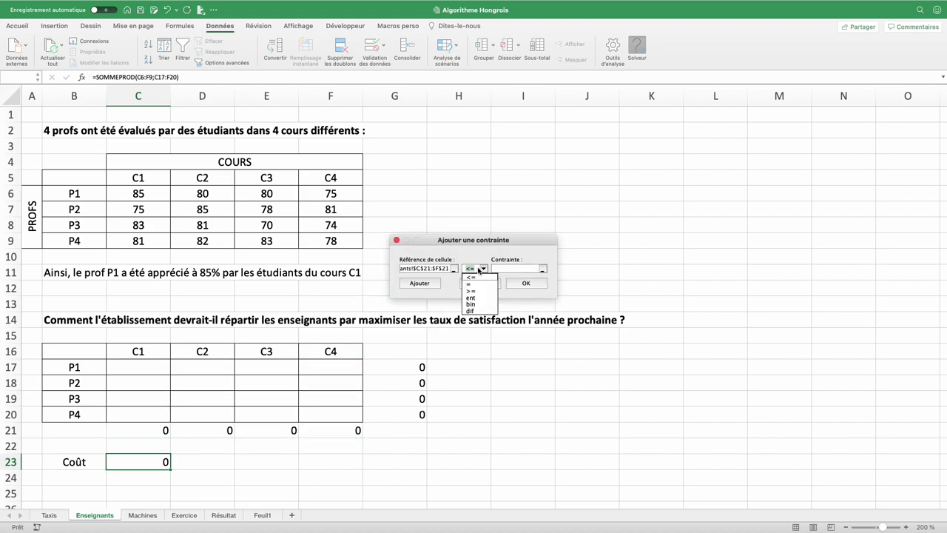
pyautogui.click(478, 278)
pyautogui.write('1')
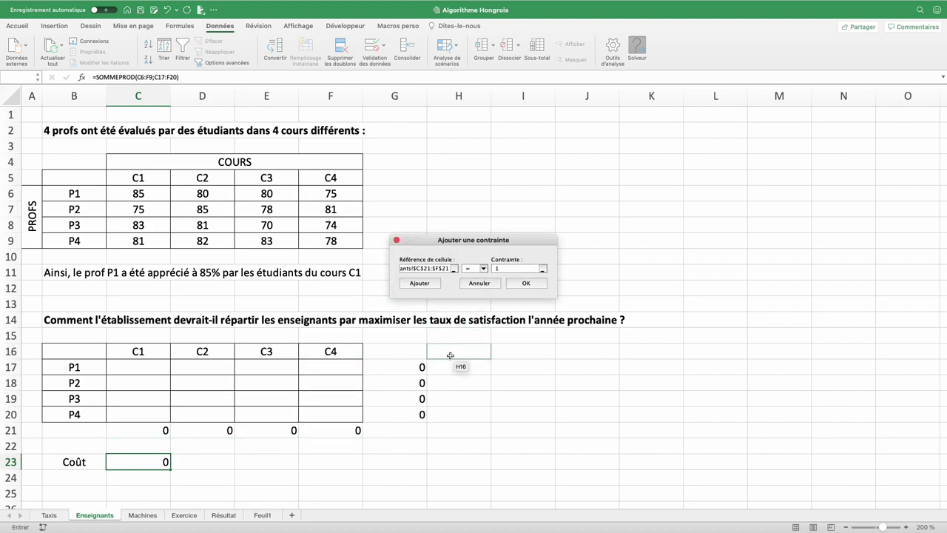
pyautogui.click(420, 283)
pyautogui.moveTo(405, 364); pyautogui.dragTo(406, 416)
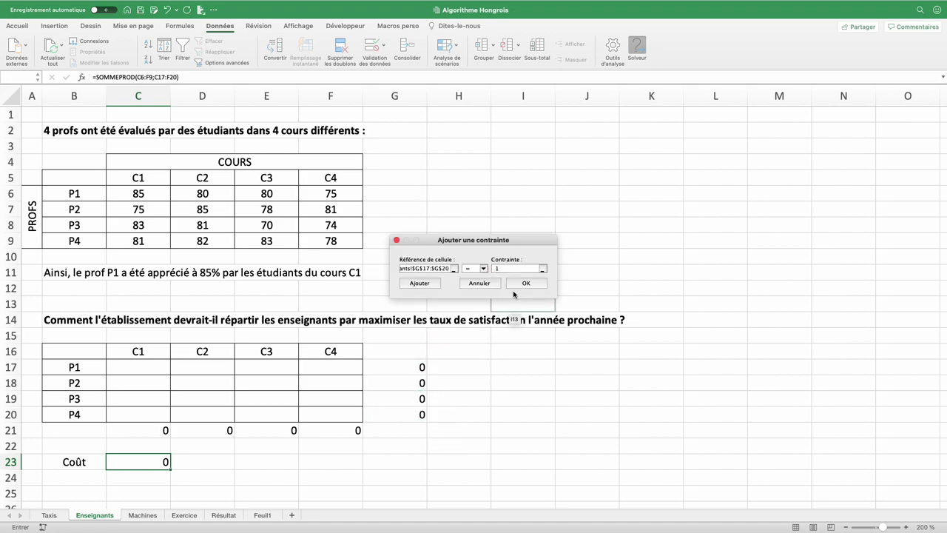
pyautogui.click(525, 284)
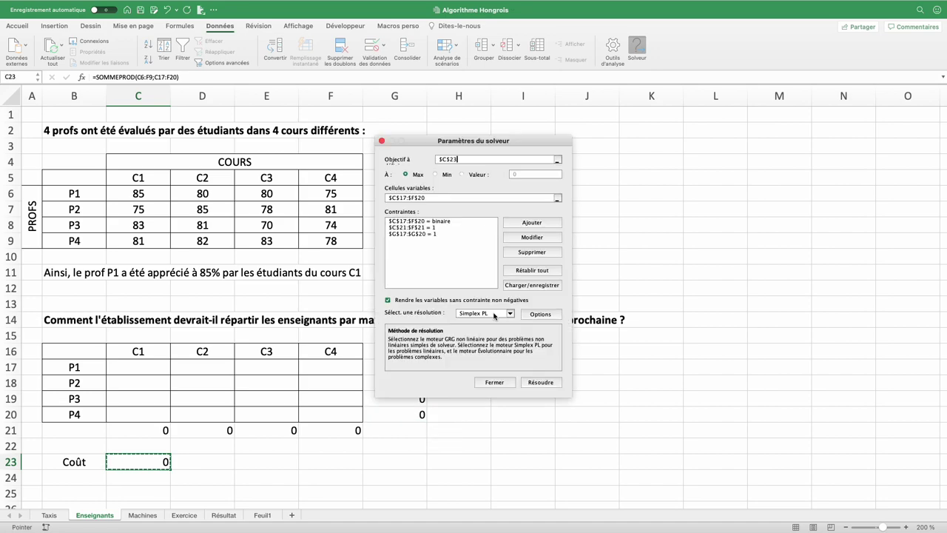
# Keep Solver's teacher assignment, check the four assigned scores total 330, then switch to Machines.
pyautogui.click(542, 384)
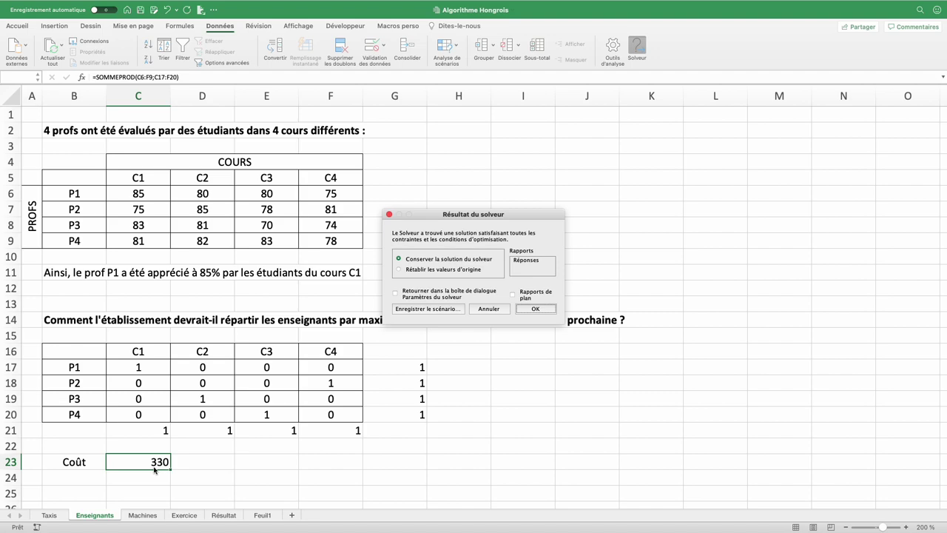
pyautogui.click(529, 310)
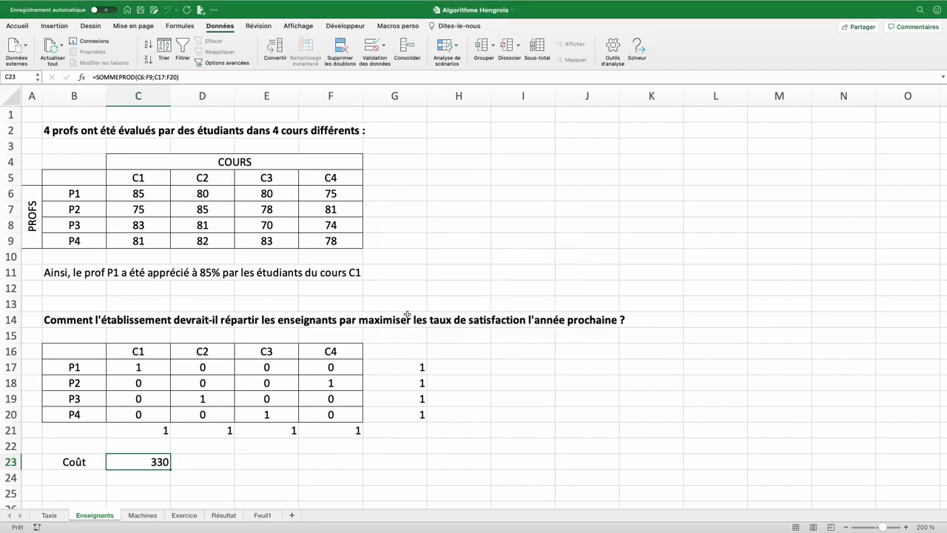
pyautogui.click(151, 194)
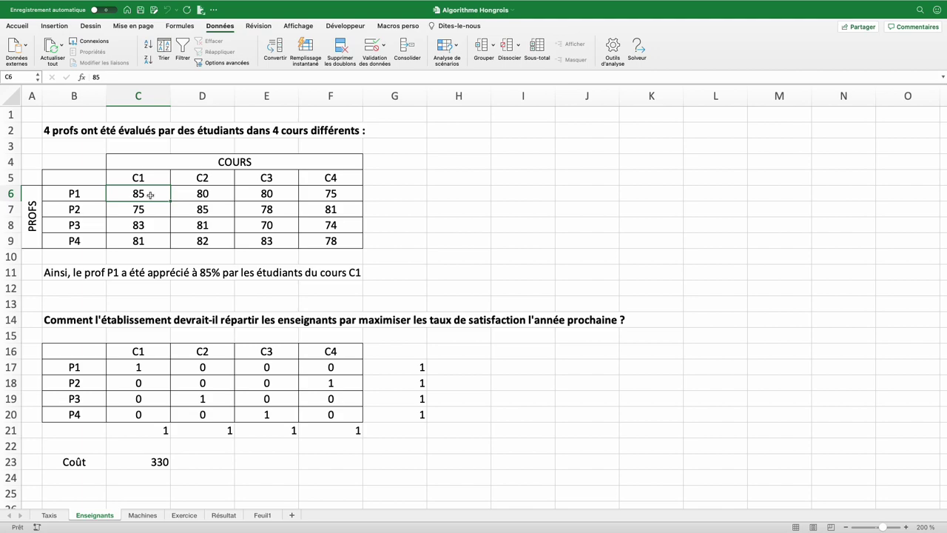
pyautogui.keyDown('super'); pyautogui.click(337, 210); pyautogui.keyUp('super')
pyautogui.keyDown('super'); pyautogui.click(219, 226); pyautogui.keyUp('super')
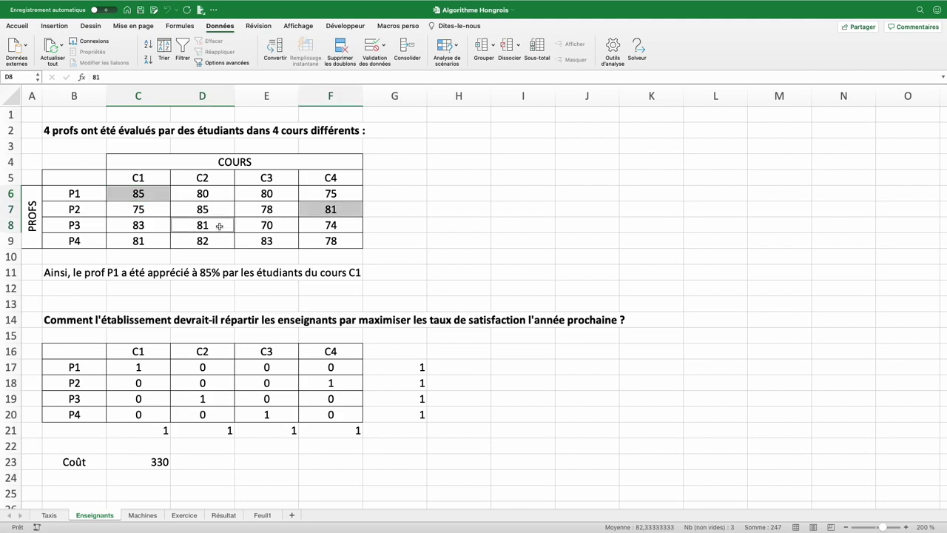
pyautogui.keyDown('super'); pyautogui.click(274, 241); pyautogui.keyUp('super')
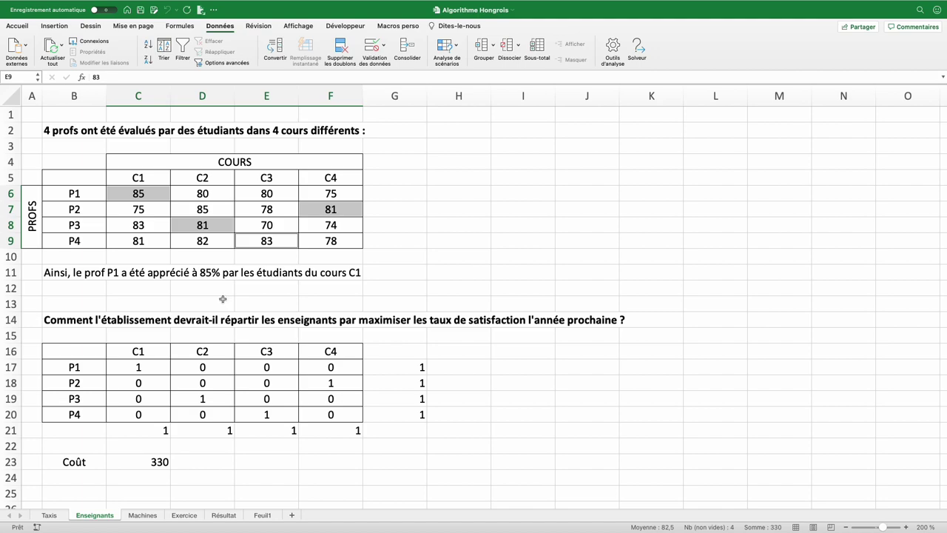
pyautogui.hotkey('ctrl', 'pagedown')
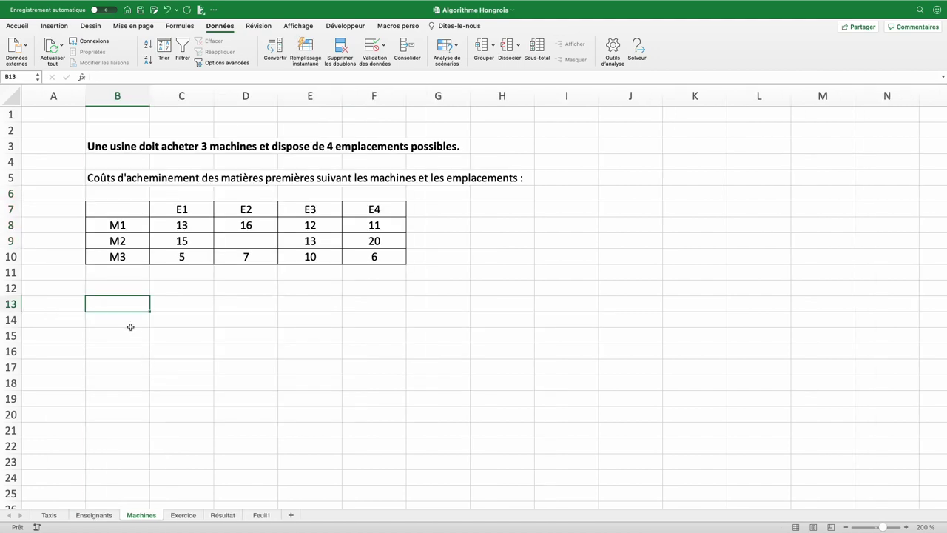
# Point out machines M1–M3, locations E1–E4, the M1–E1 cost of 13 and the empty M2–E2 cell.
pyautogui.moveTo(130, 225); pyautogui.dragTo(126, 256)
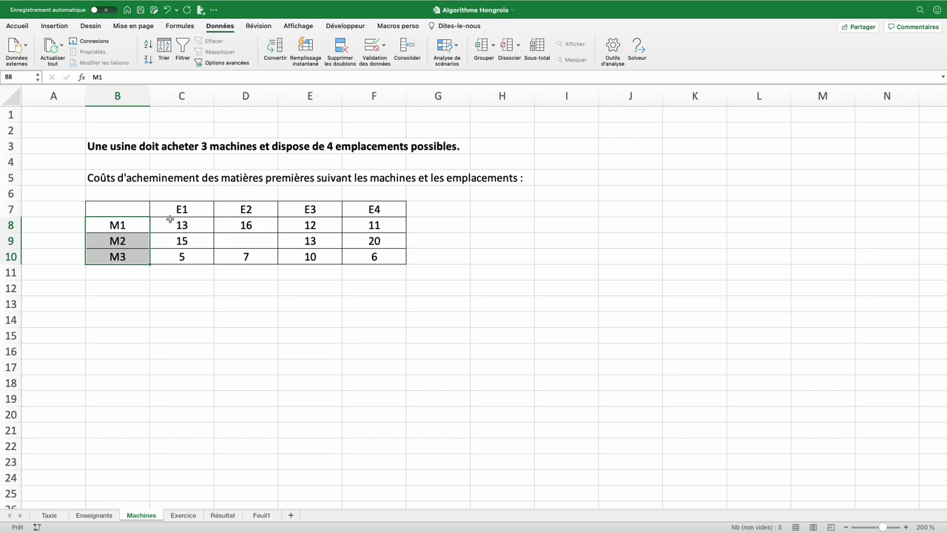
pyautogui.moveTo(172, 214); pyautogui.dragTo(374, 209)
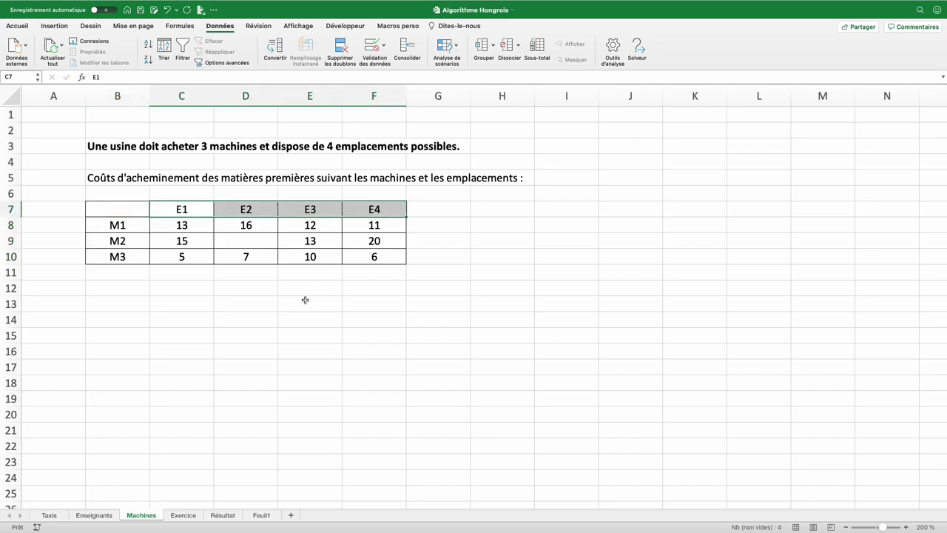
pyautogui.click(245, 244)
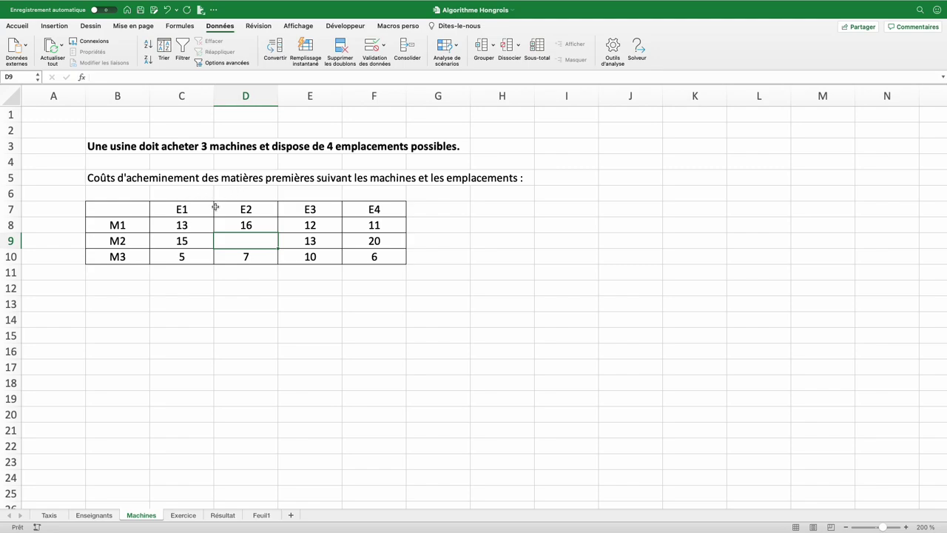
pyautogui.click(128, 227)
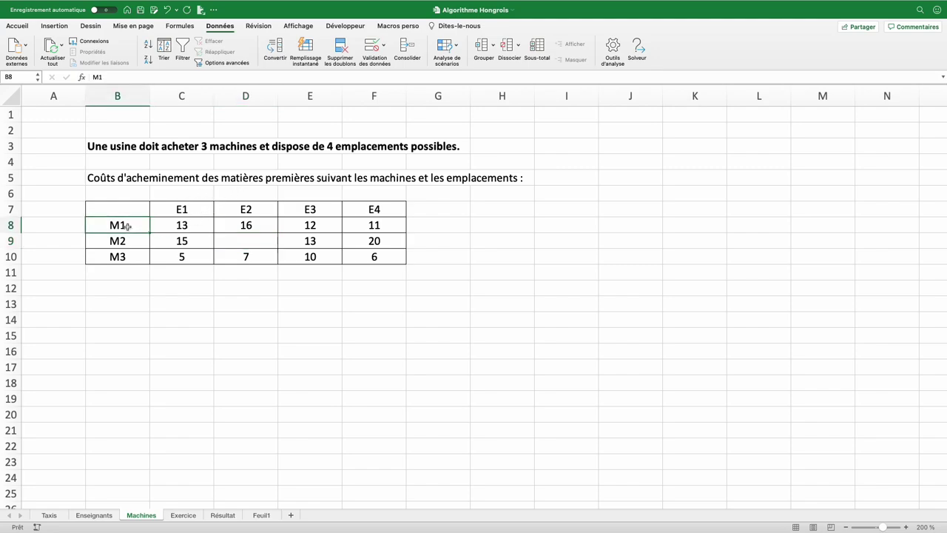
pyautogui.click(188, 209)
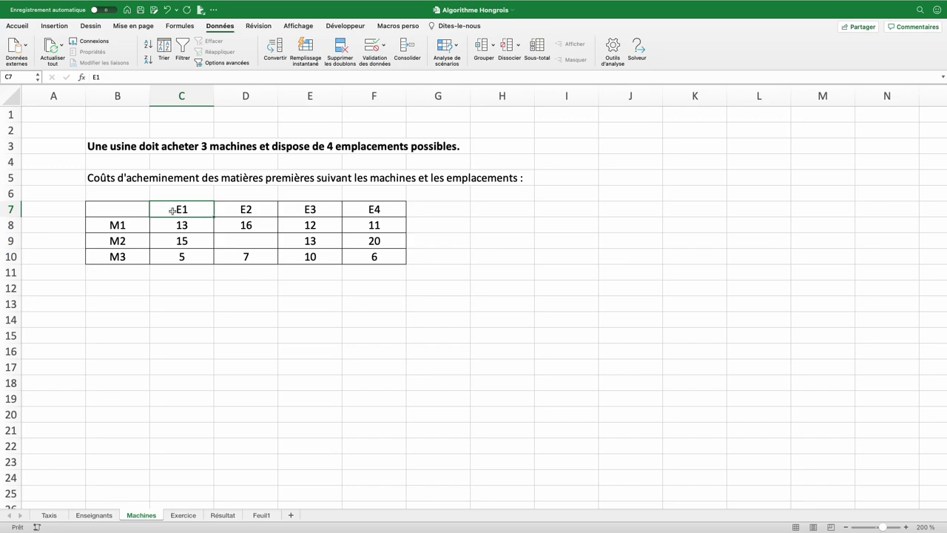
pyautogui.click(202, 222)
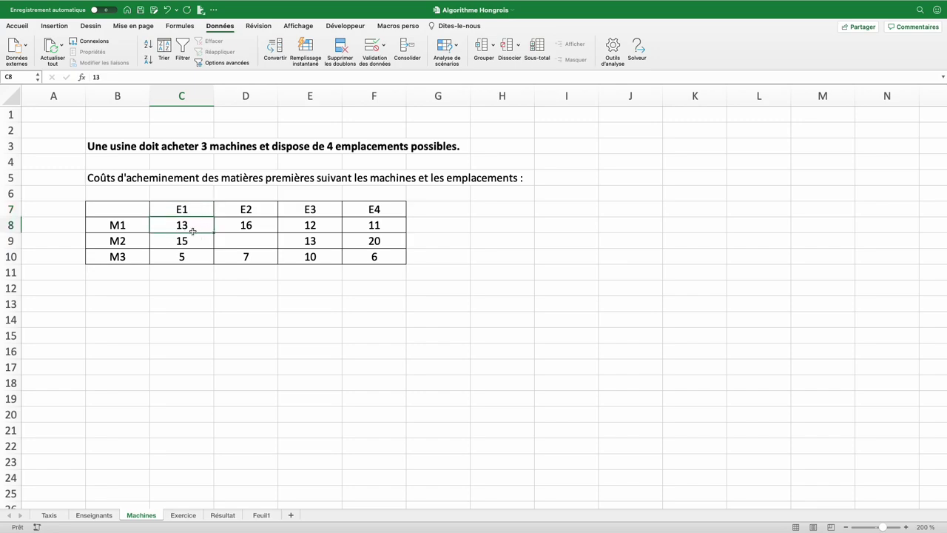
pyautogui.click(222, 236)
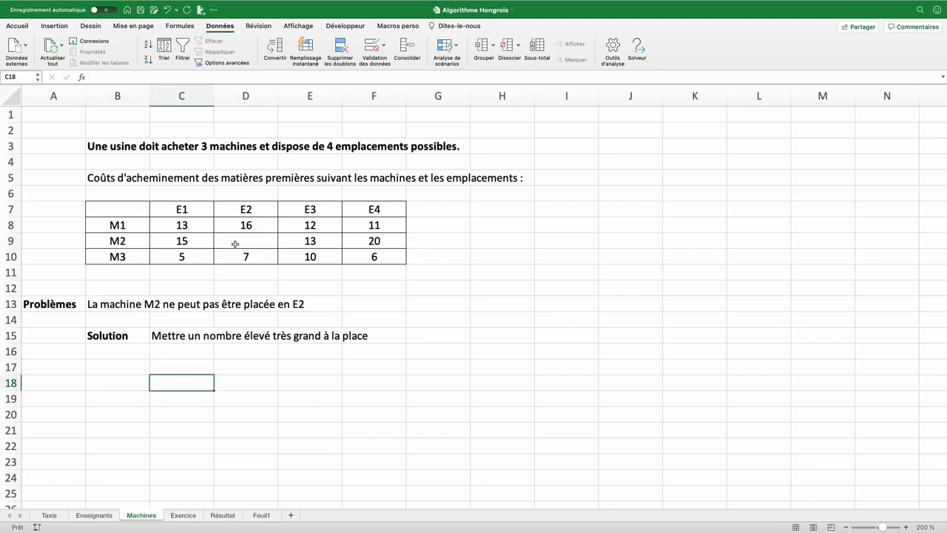
# Enter 10000 with yellow fill as the M2–E2 cost, then select the cost table.
pyautogui.click(235, 245)
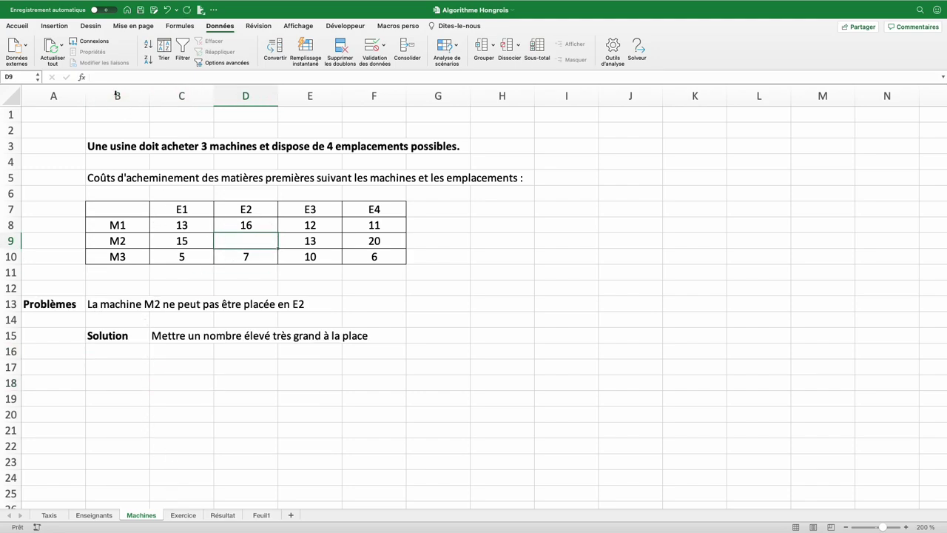
pyautogui.click(17, 26)
pyautogui.click(174, 59)
pyautogui.write('100')
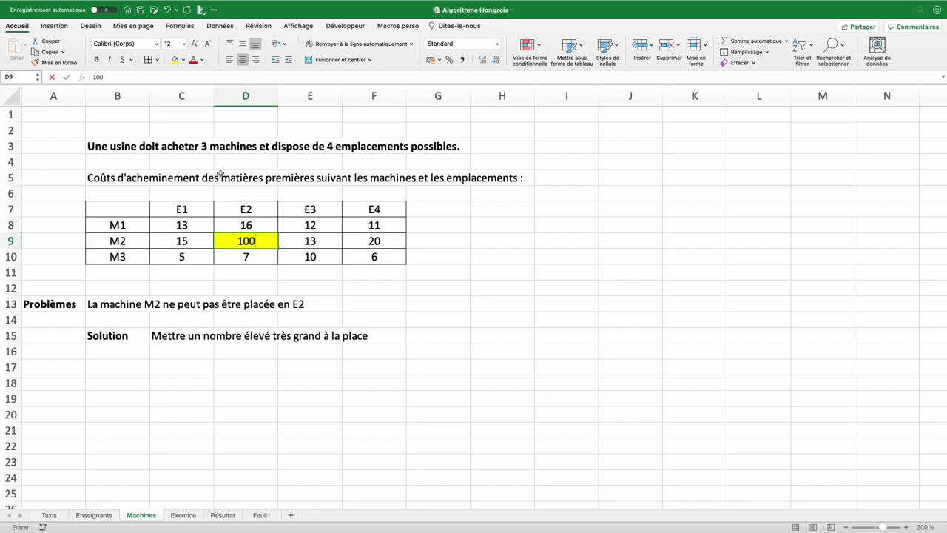
pyautogui.write('00')
pyautogui.press('Return')
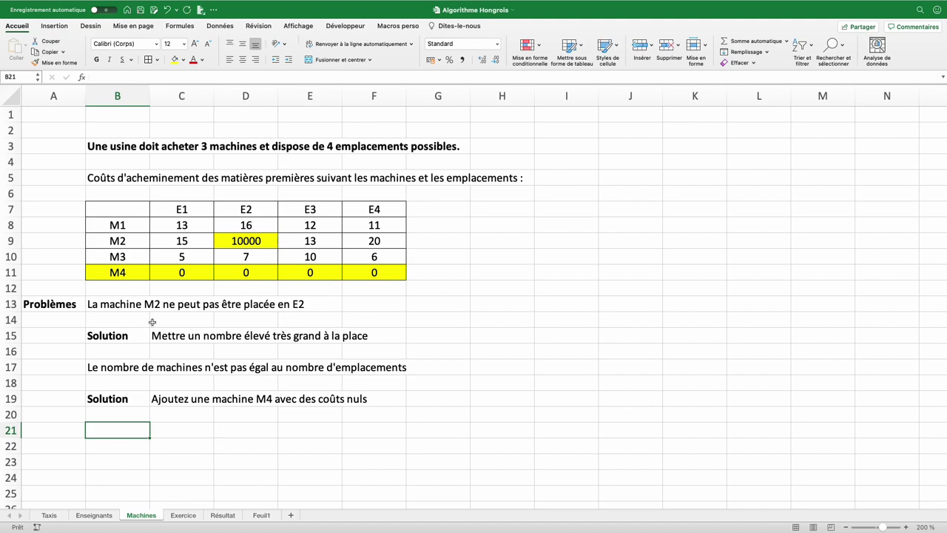
pyautogui.moveTo(131, 209); pyautogui.dragTo(374, 273)
# Paste a copy of the cost table at B21 and AutoSum its row and column totals.
pyautogui.press('super+c')
pyautogui.click(117, 430)
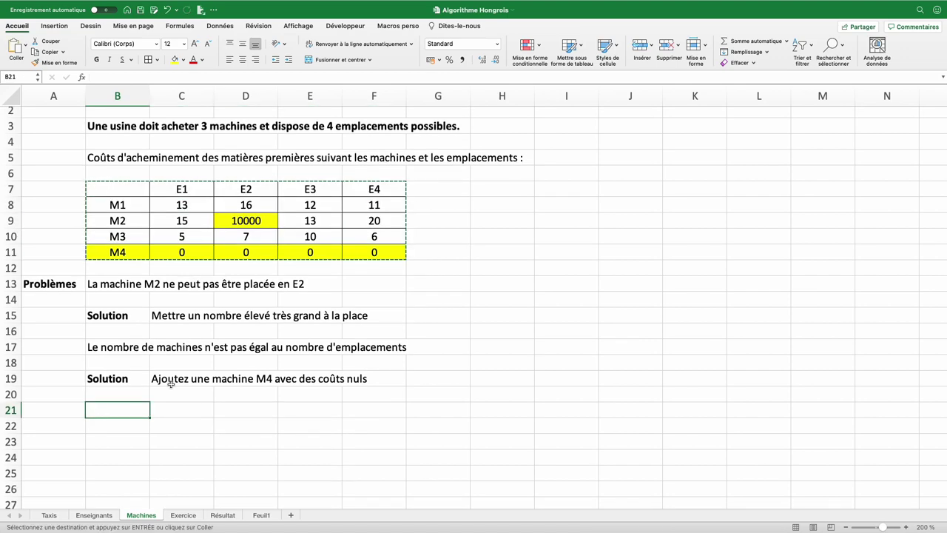
pyautogui.press('super+v')
pyautogui.scroll(-3, 172, 387)
pyautogui.scroll(-3, 172, 387)
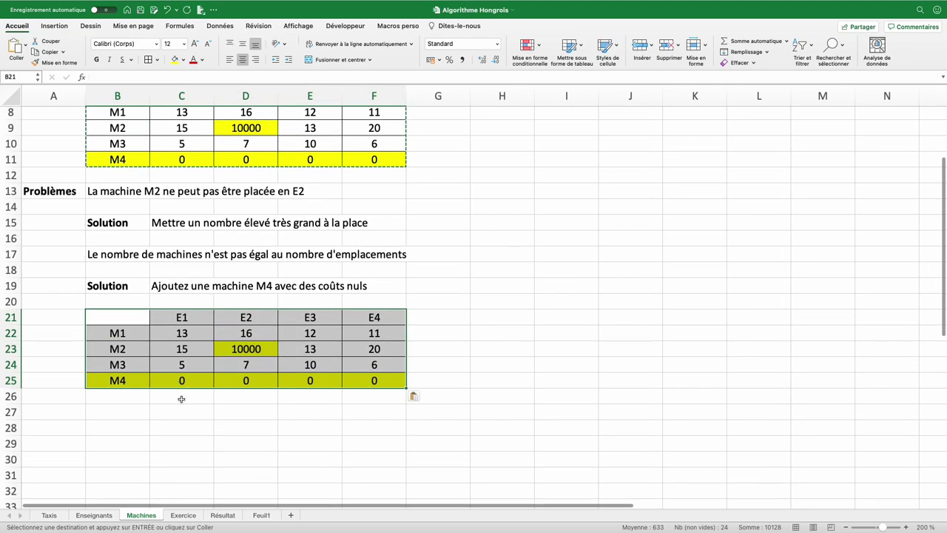
pyautogui.moveTo(182, 396)
pyautogui.mouseDown()
pyautogui.moveTo(334, 395)
pyautogui.moveTo(438, 333)
pyautogui.mouseUp()
pyautogui.click(748, 41)
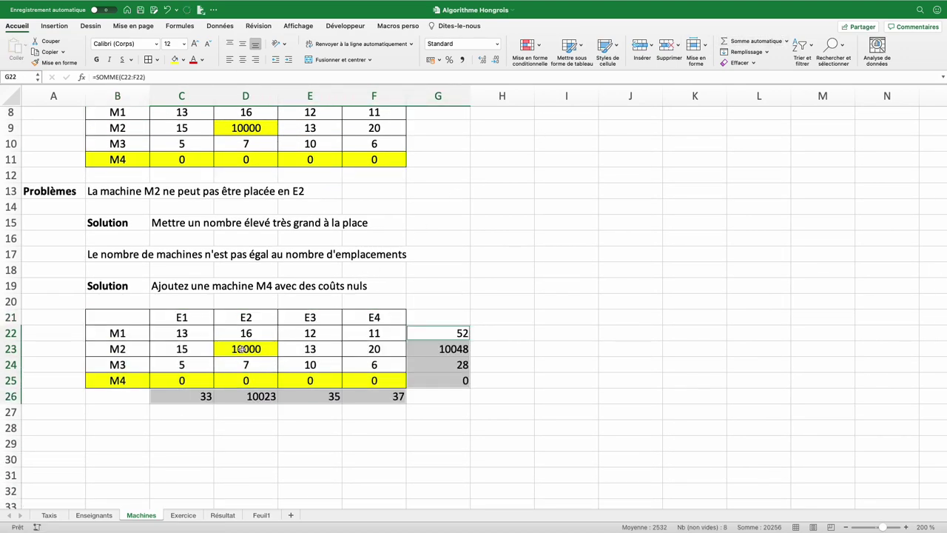
# Label B28 'Coût' and enter =SOMMEPROD(C8:F11;C22:F25) in C28.
pyautogui.click(117, 427)
pyautogui.write('Coût')
pyautogui.press('Tab')
pyautogui.write('=so')
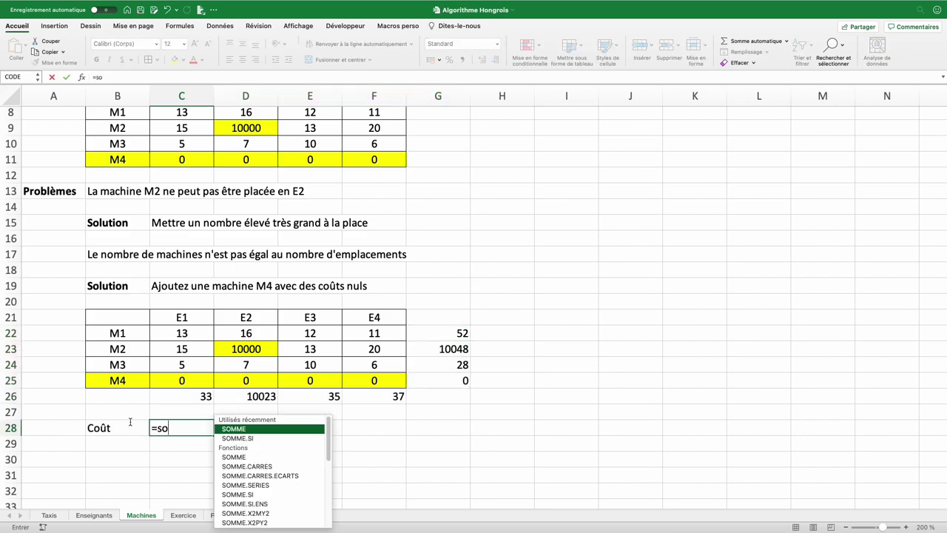
pyautogui.write('mmeprod(')
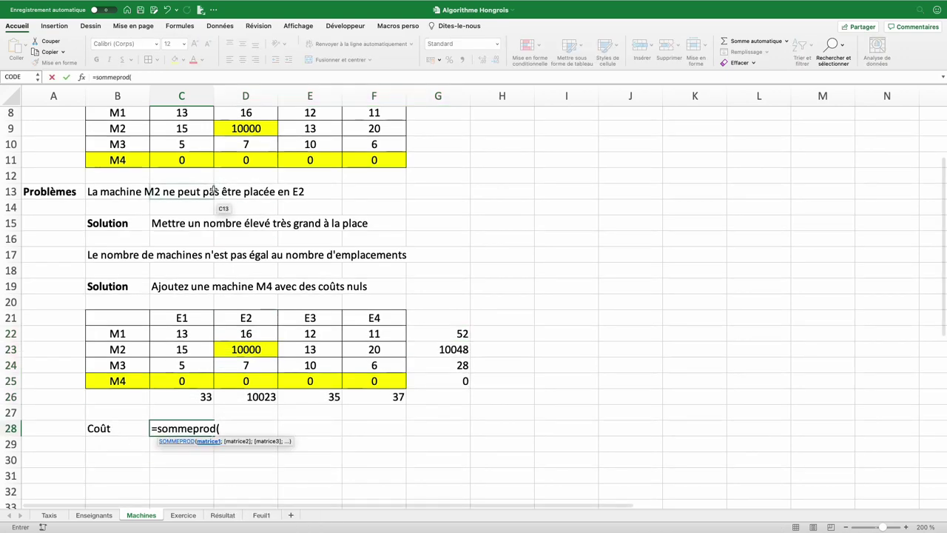
pyautogui.scroll(1, 181, 126)
pyautogui.moveTo(181, 126); pyautogui.dragTo(370, 172)
pyautogui.write(';')
pyautogui.moveTo(181, 346); pyautogui.dragTo(373, 394)
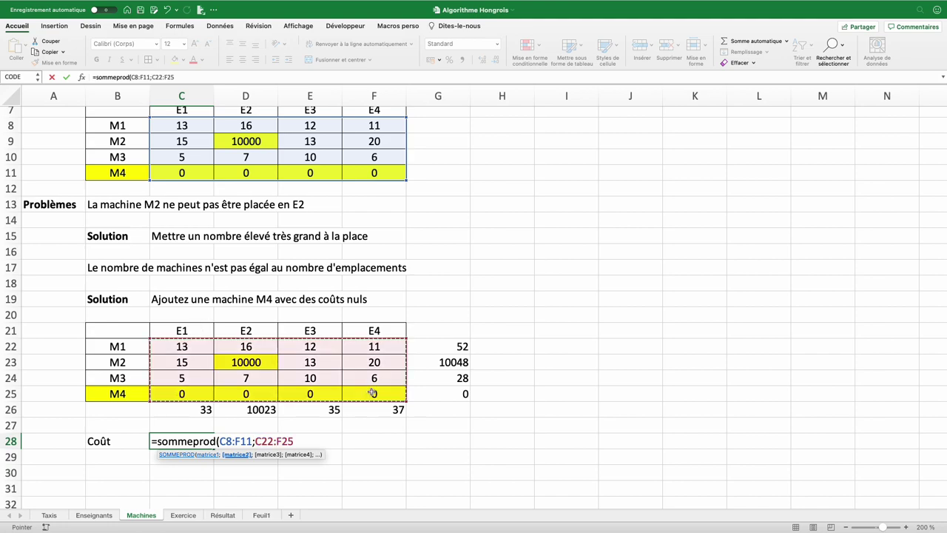
pyautogui.write(')')
pyautogui.press('Return')
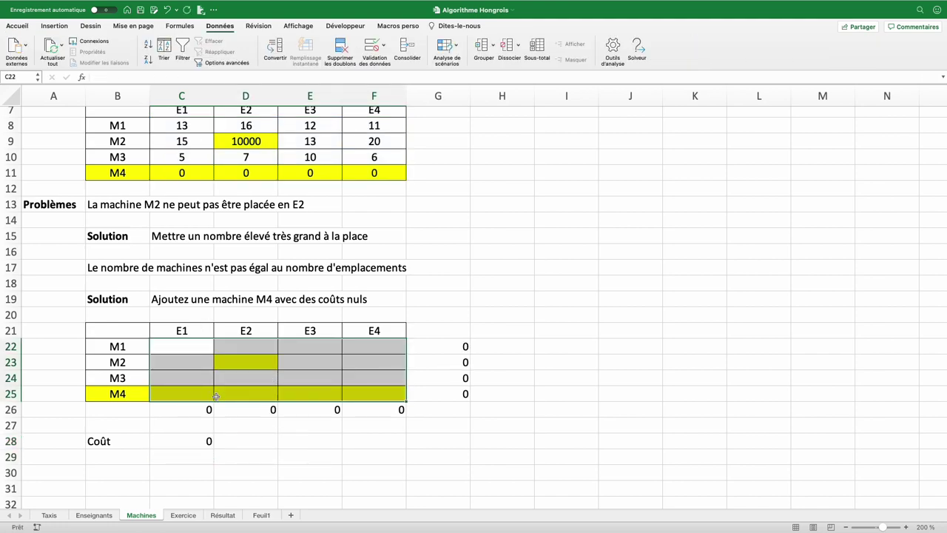
pyautogui.click(197, 437)
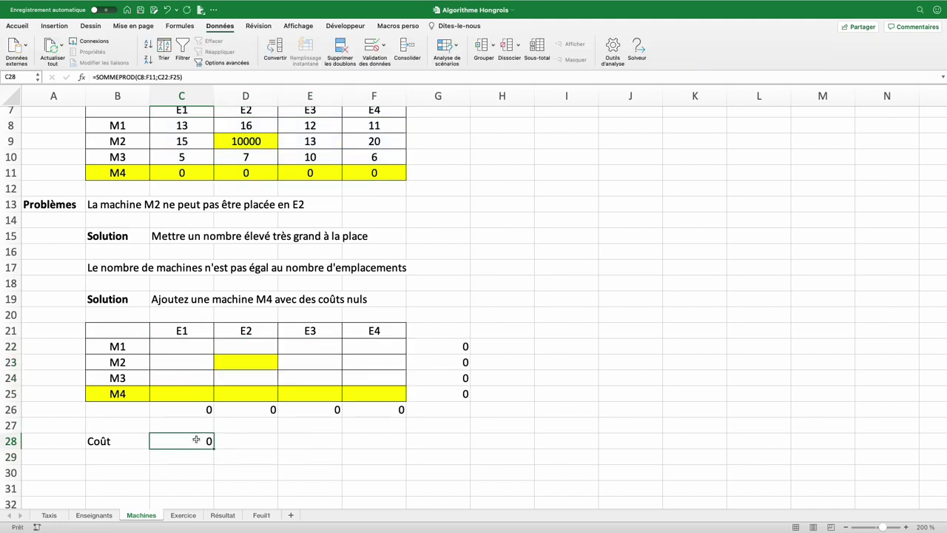
# In Solver, set the variable cells to C22:F25 and constrain them to binary.
pyautogui.click(638, 49)
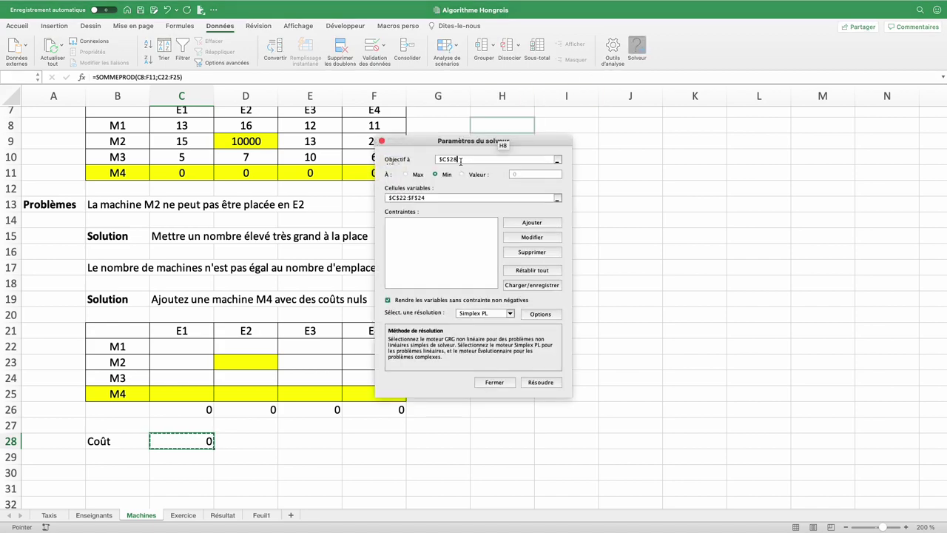
pyautogui.click(432, 198)
pyautogui.moveTo(160, 345); pyautogui.dragTo(371, 394)
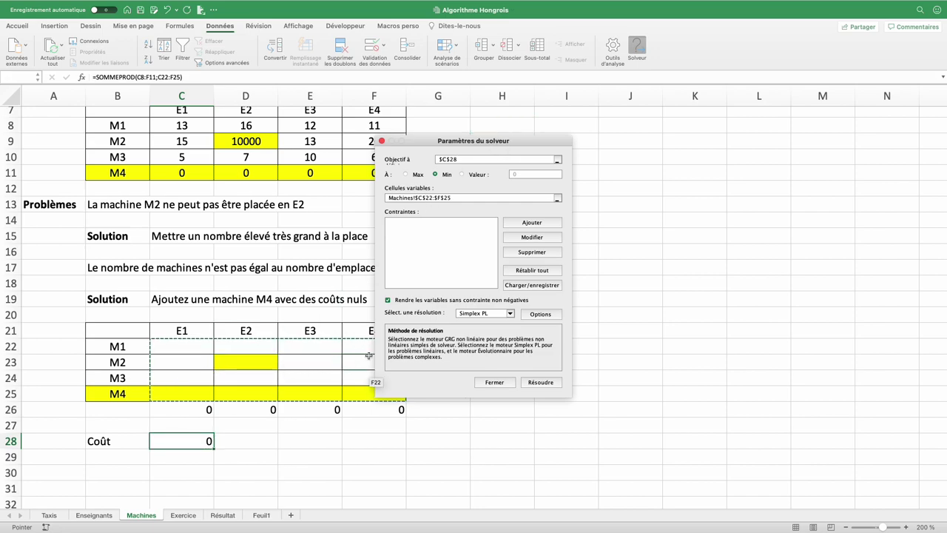
pyautogui.click(526, 222)
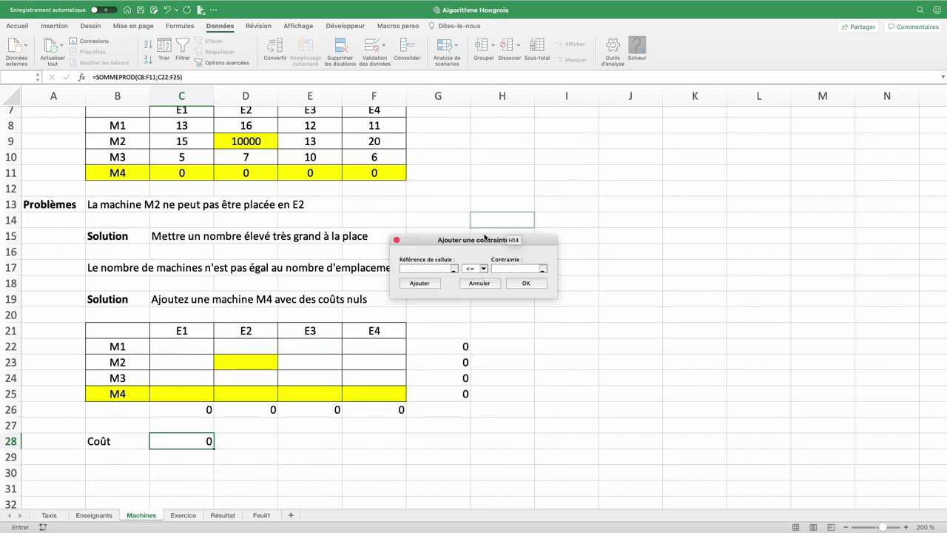
pyautogui.moveTo(159, 344); pyautogui.dragTo(400, 398)
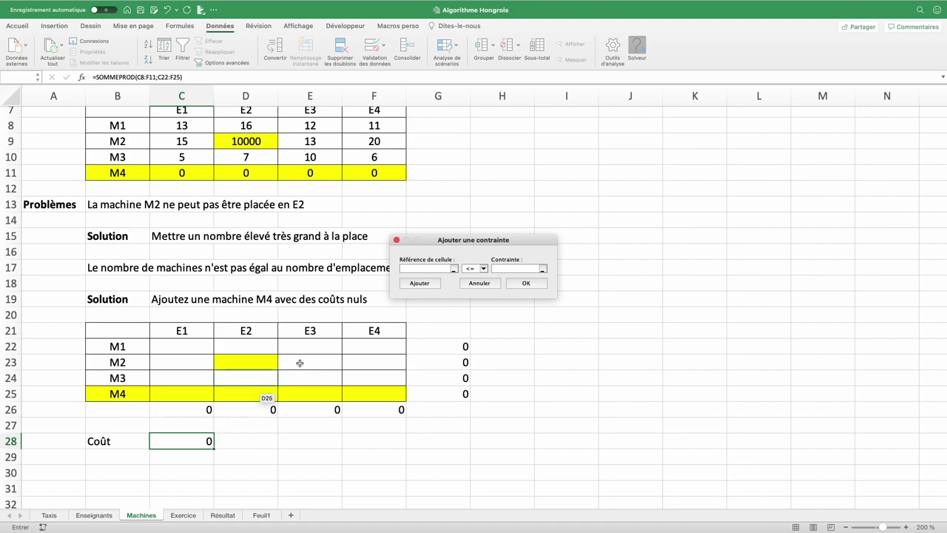
pyautogui.click(484, 270)
pyautogui.click(475, 304)
pyautogui.click(420, 284)
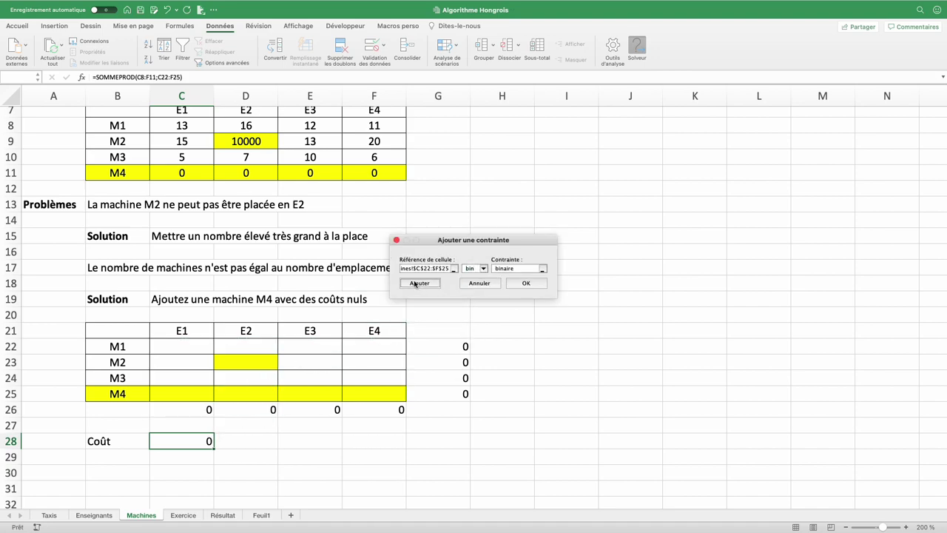
# Require column totals and row totals G22:G25 to equal 1, then solve and keep the cost-29 result.
pyautogui.click(440, 284)
pyautogui.moveTo(444, 345); pyautogui.dragTo(443, 393)
pyautogui.click(484, 269)
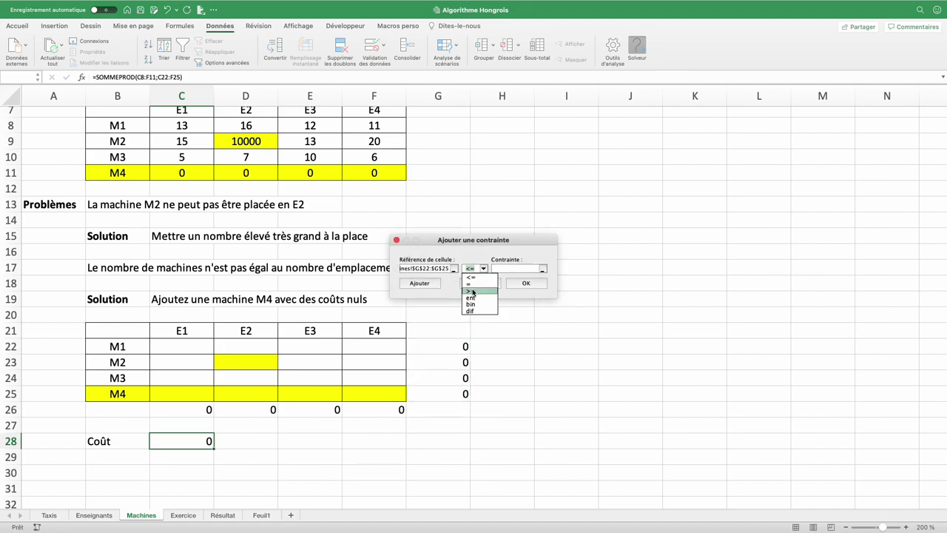
pyautogui.click(473, 286)
pyautogui.write('1')
pyautogui.press('Return')
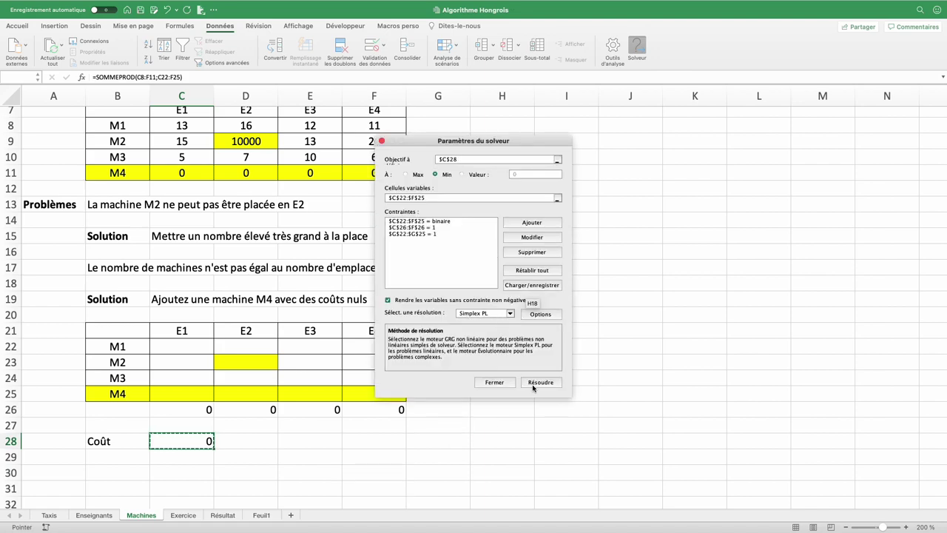
pyautogui.click(539, 383)
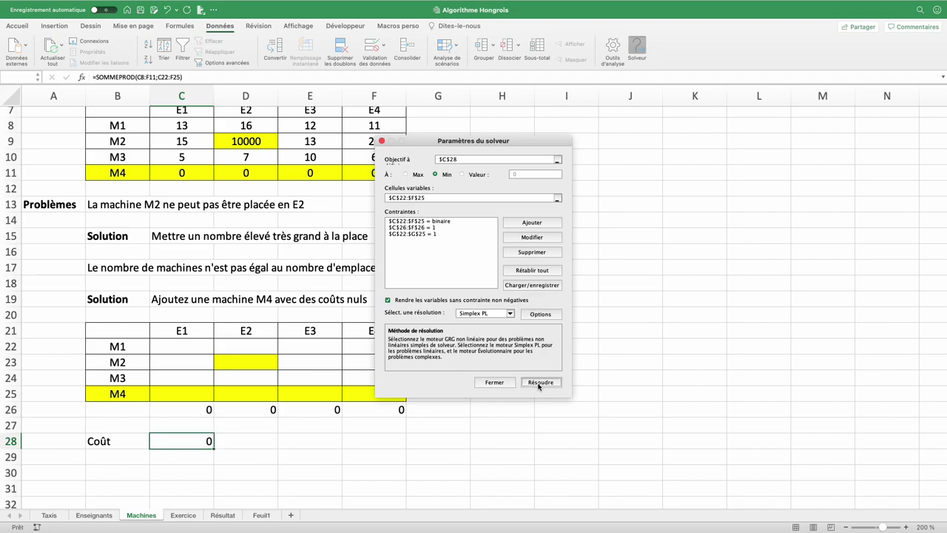
pyautogui.click(534, 310)
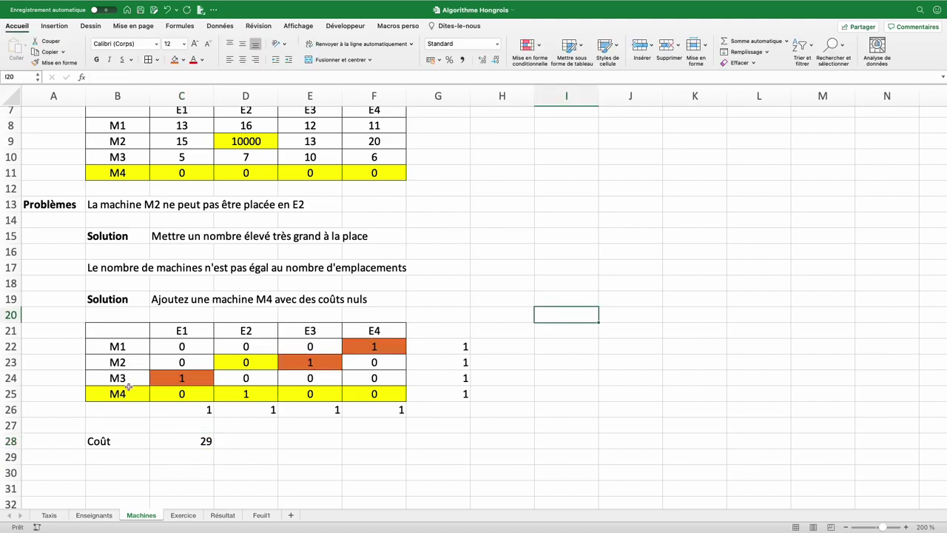
# Switch to the Exercice sheet with the gift-assignment problem.
pyautogui.click(182, 515)
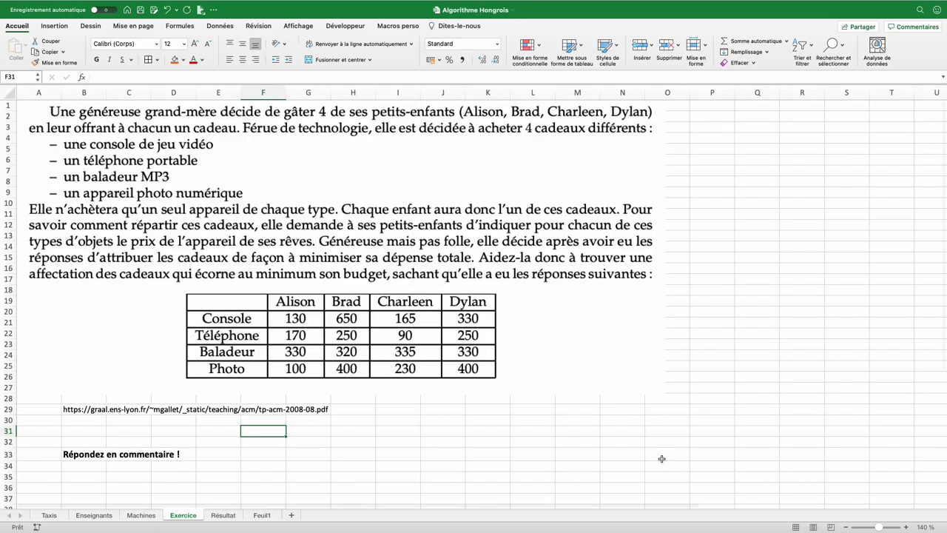